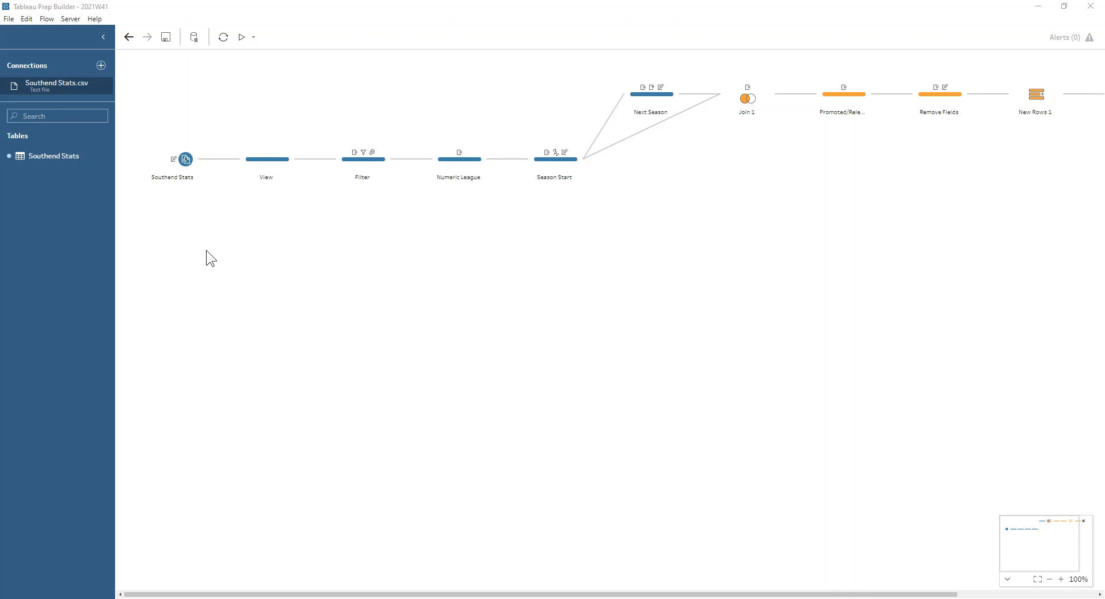
Open the Southend Stats input and inspect the Pts field name against its original field name P 1.
{"action": "left_click", "coordinate": [187, 164]}
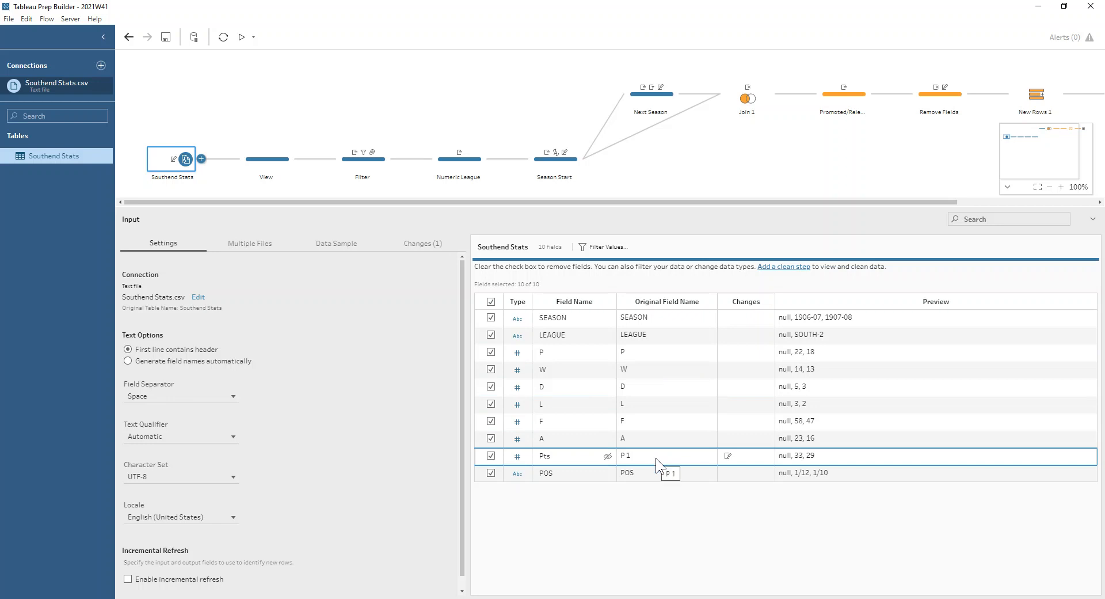
{"action": "double_click", "coordinate": [563, 456]}
{"action": "left_click", "coordinate": [562, 456]}
{"action": "left_click", "coordinate": [562, 514]}
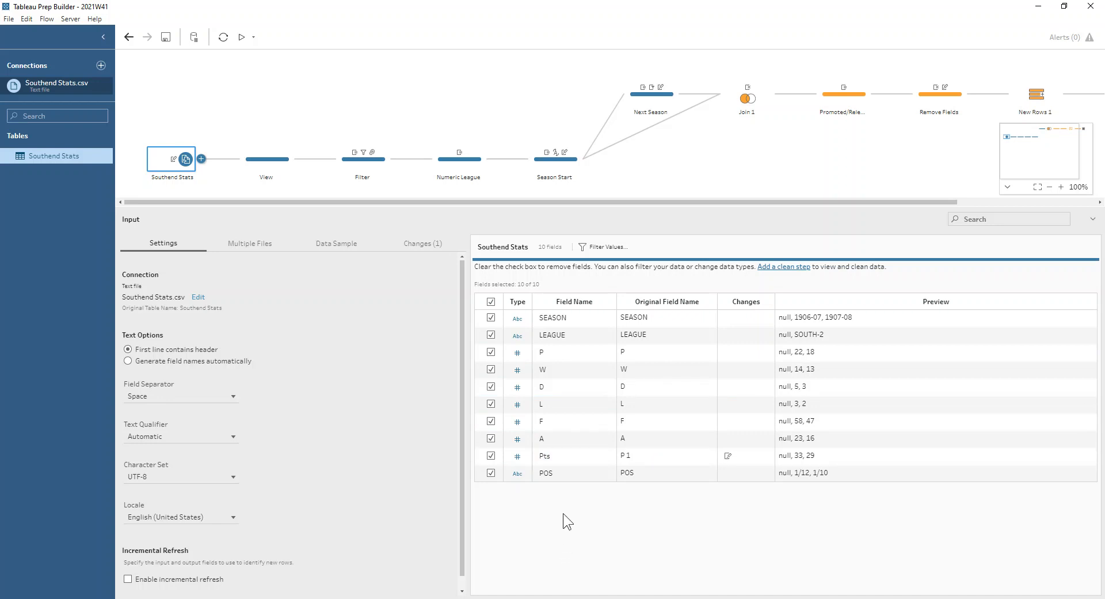
Open the View step and examine the value distributions of all fields from SEASON through POS.
{"action": "left_click", "coordinate": [266, 170]}
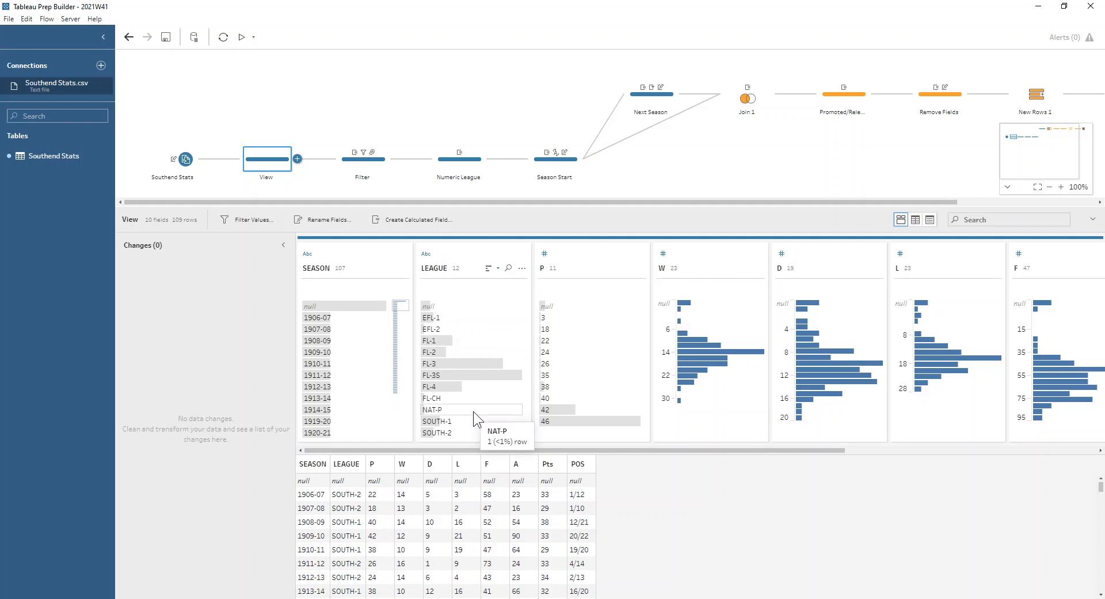
{"action": "left_click_drag", "start_coordinate": [616, 452], "coordinate": [872, 452]}
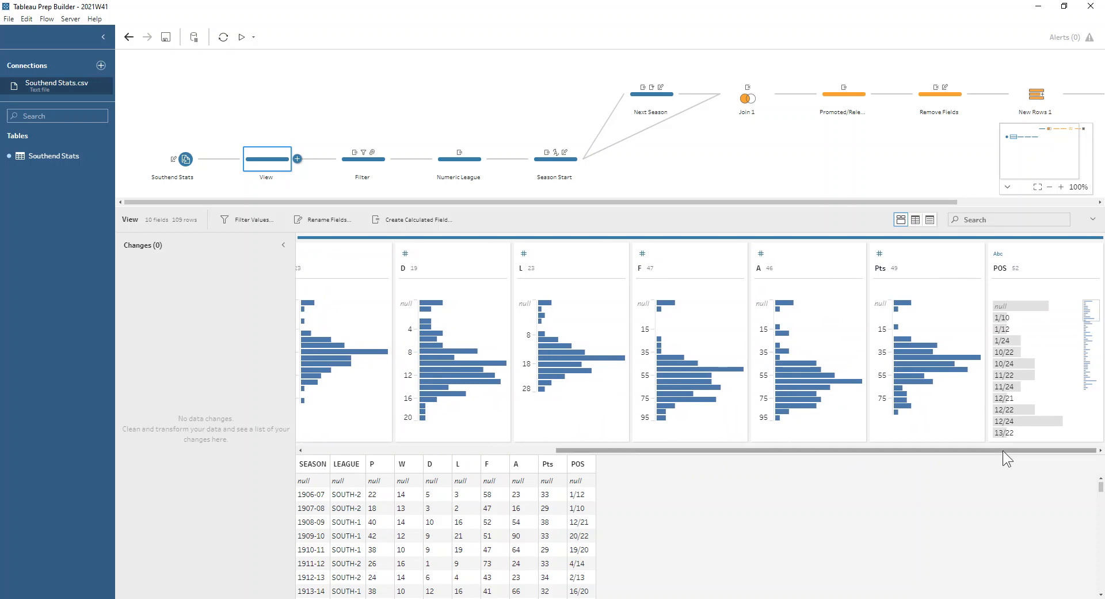
{"action": "mouse_move", "coordinate": [1052, 404]}
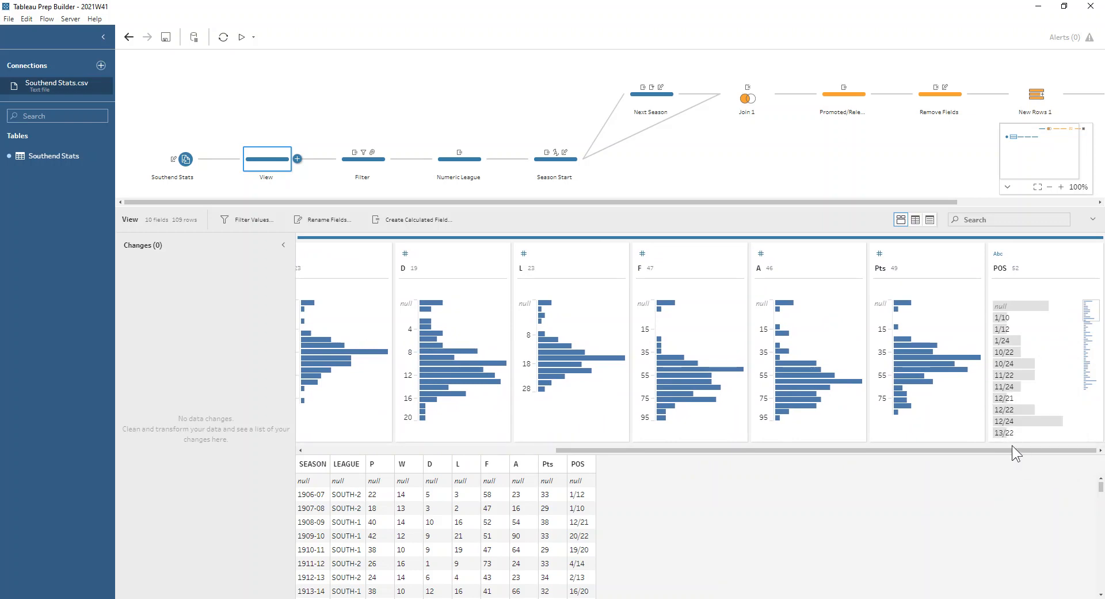
Check the Special Circumstances values in the Filter step, and highlight the null SEASON rows in the View step.
{"action": "left_click", "coordinate": [368, 164]}
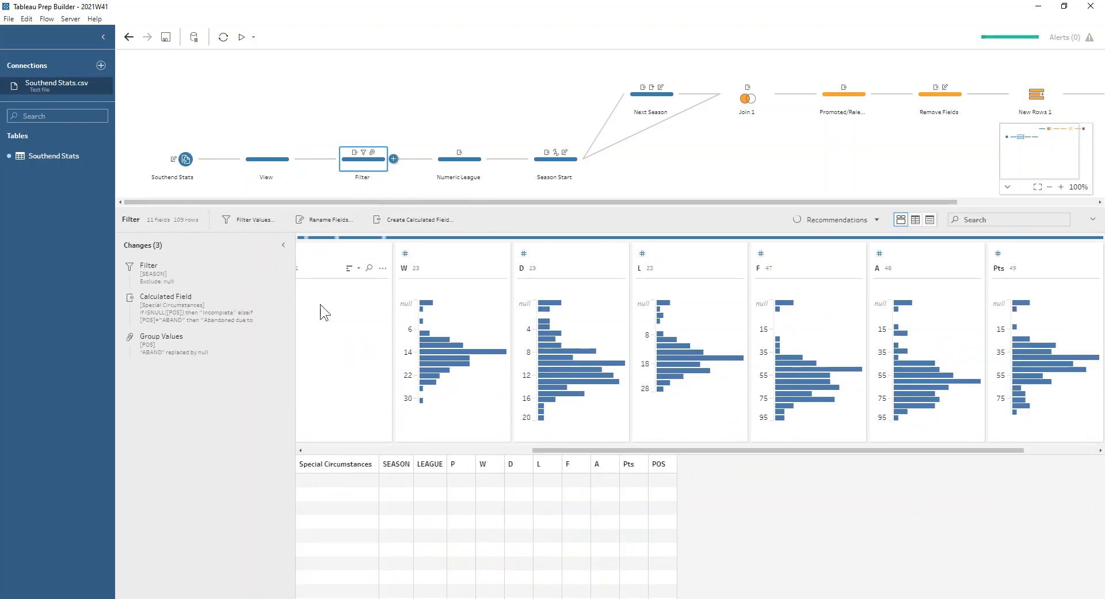
{"action": "left_click_drag", "start_coordinate": [686, 451], "coordinate": [389, 451]}
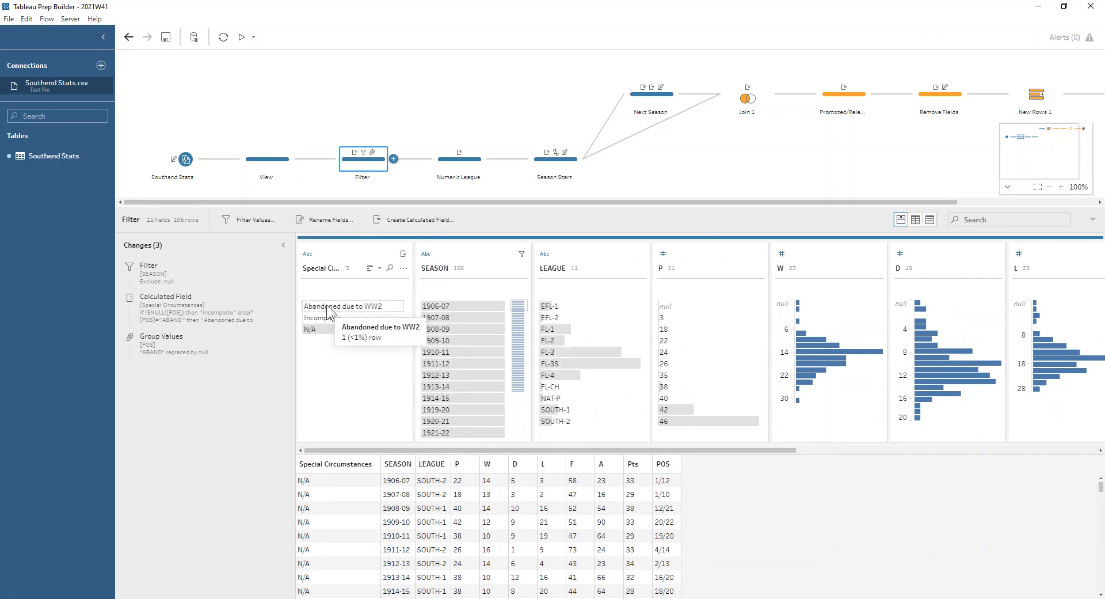
{"action": "left_click", "coordinate": [277, 166]}
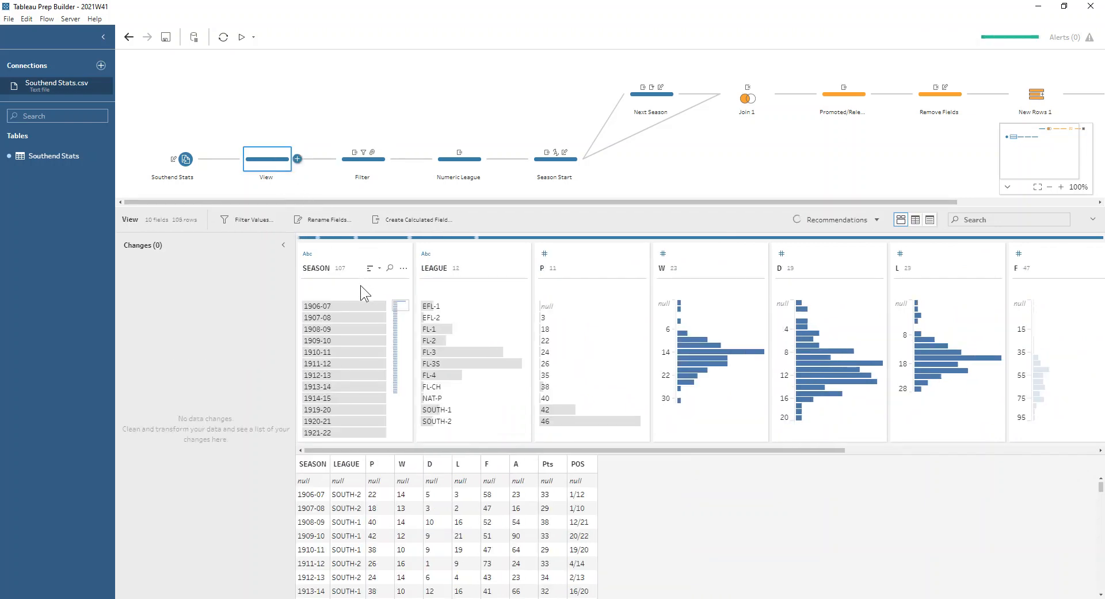
{"action": "left_click", "coordinate": [346, 305]}
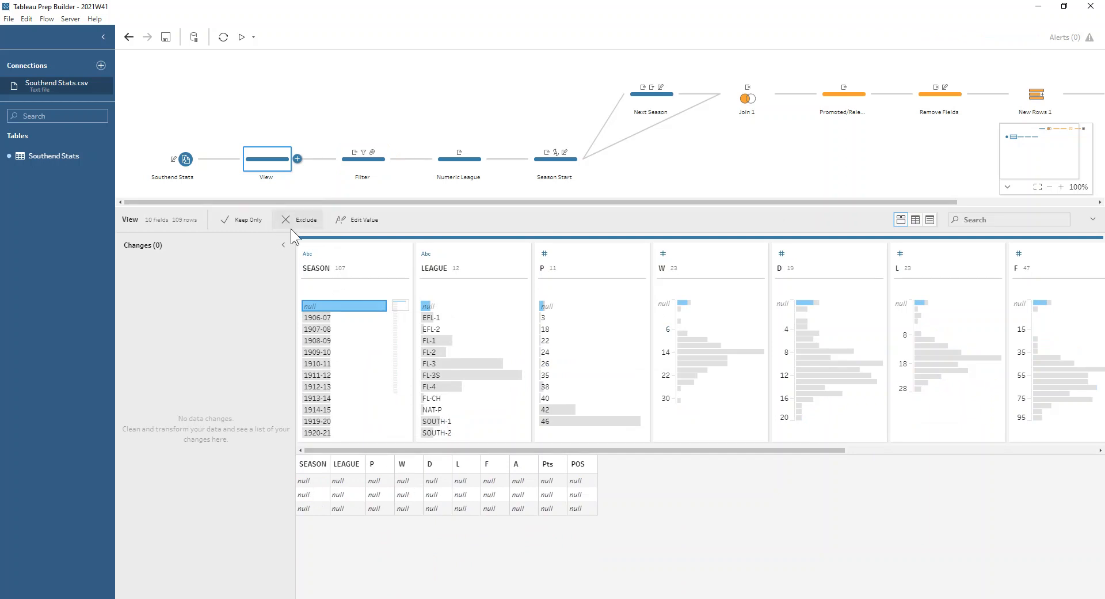
Review the Special Circumstances calculation in the Filter step and save it as it is.
{"action": "left_click", "coordinate": [347, 160]}
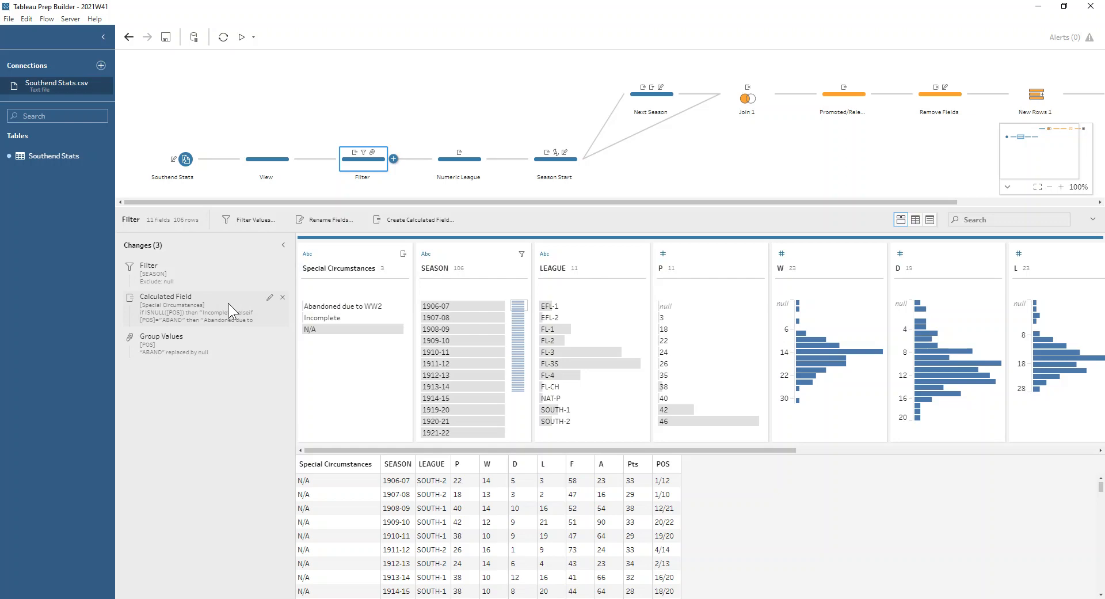
{"action": "left_click", "coordinate": [269, 298]}
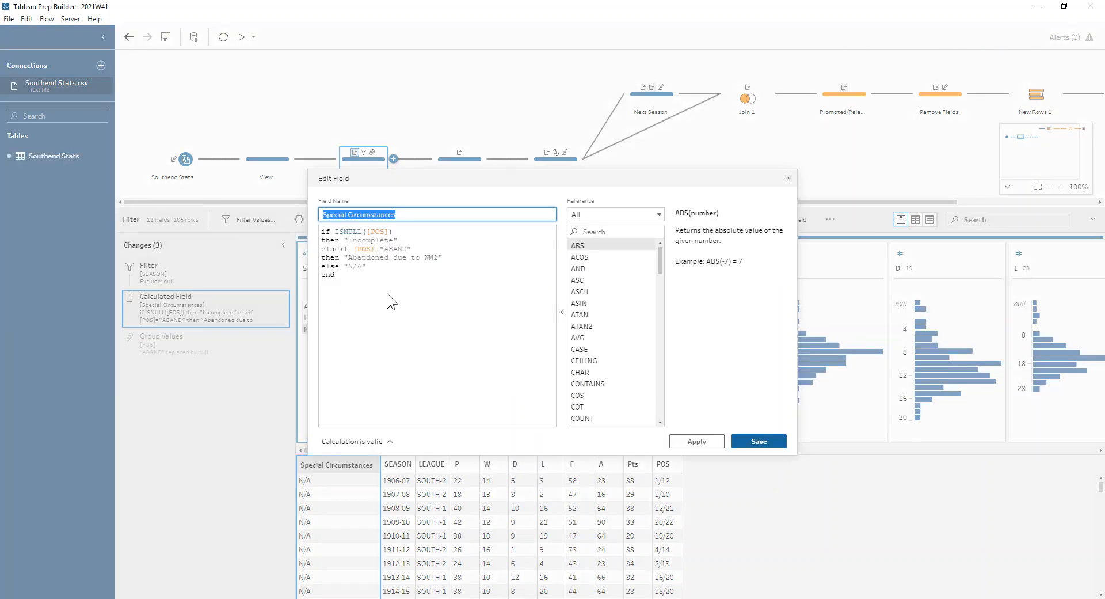
{"action": "left_click", "coordinate": [408, 233]}
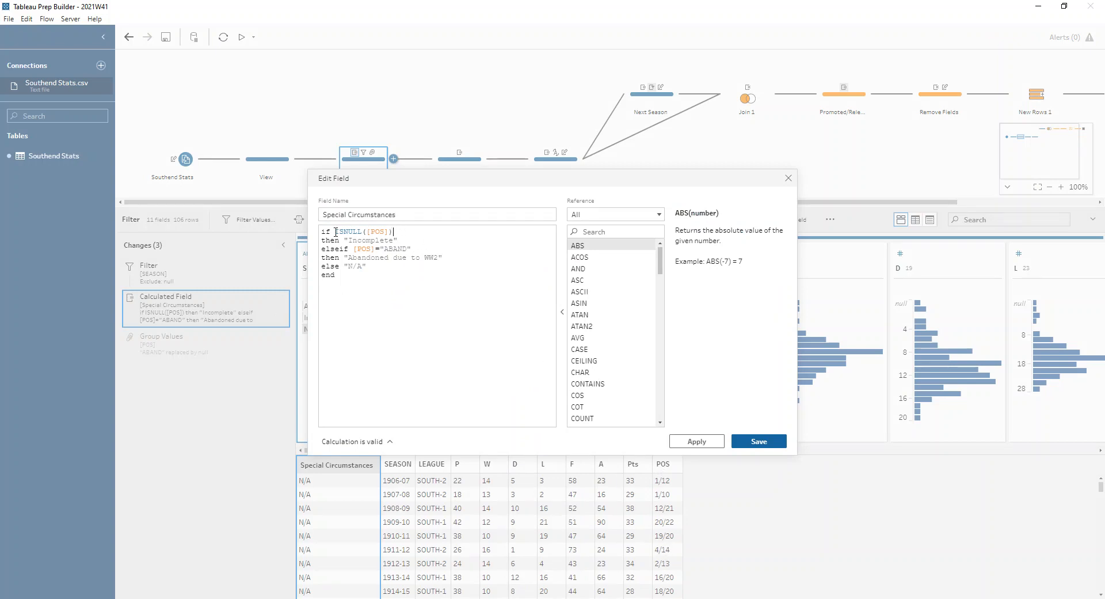
{"action": "left_click", "coordinate": [404, 240]}
{"action": "left_click", "coordinate": [448, 257]}
{"action": "left_click", "coordinate": [767, 441]}
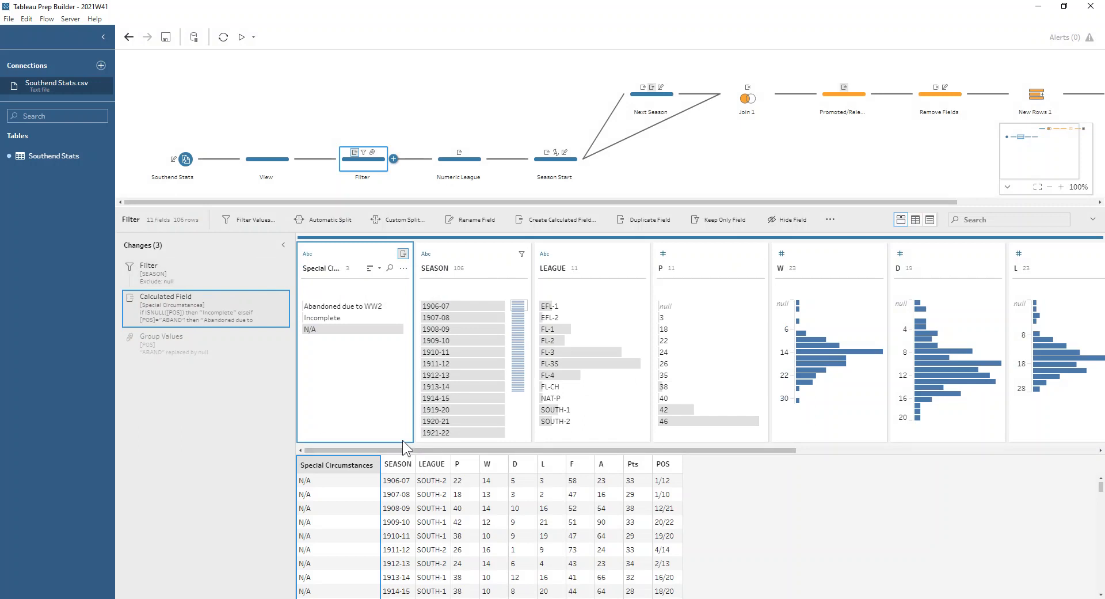
Highlight the ABAND value in the POS field as it stands at the Filter step's Calculated Field change.
{"action": "left_click_drag", "start_coordinate": [411, 449], "coordinate": [829, 454]}
{"action": "mouse_move", "coordinate": [1028, 301]}
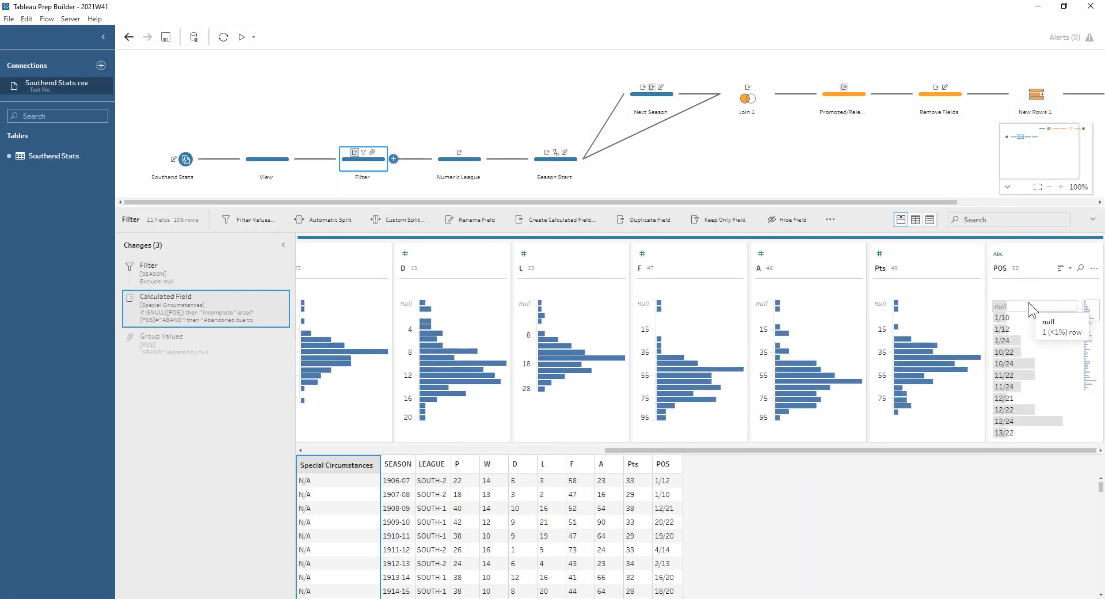
{"action": "scroll", "coordinate": [1011, 373], "scroll_direction": "down", "scroll_amount": 10}
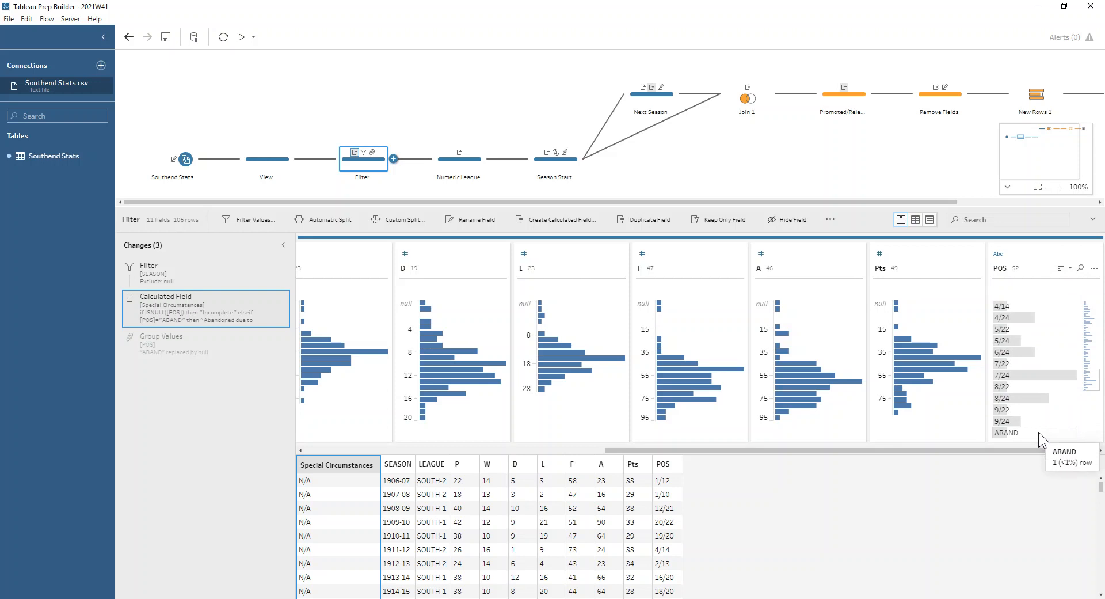
{"action": "left_click", "coordinate": [1038, 432]}
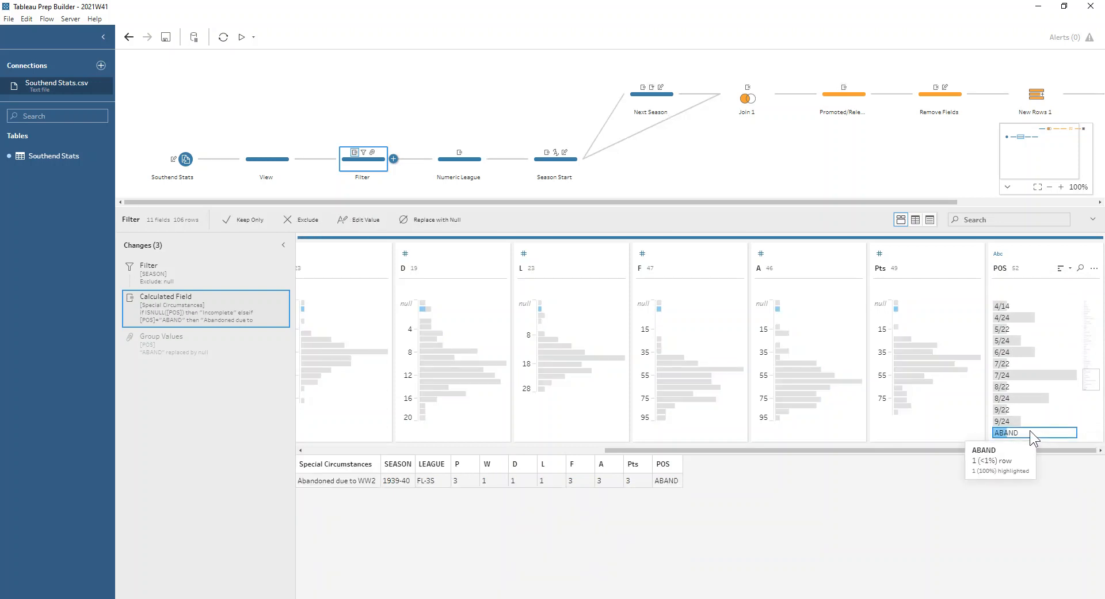
Review the Group Values change on POS and highlight the rows with a null POS.
{"action": "left_click", "coordinate": [198, 339]}
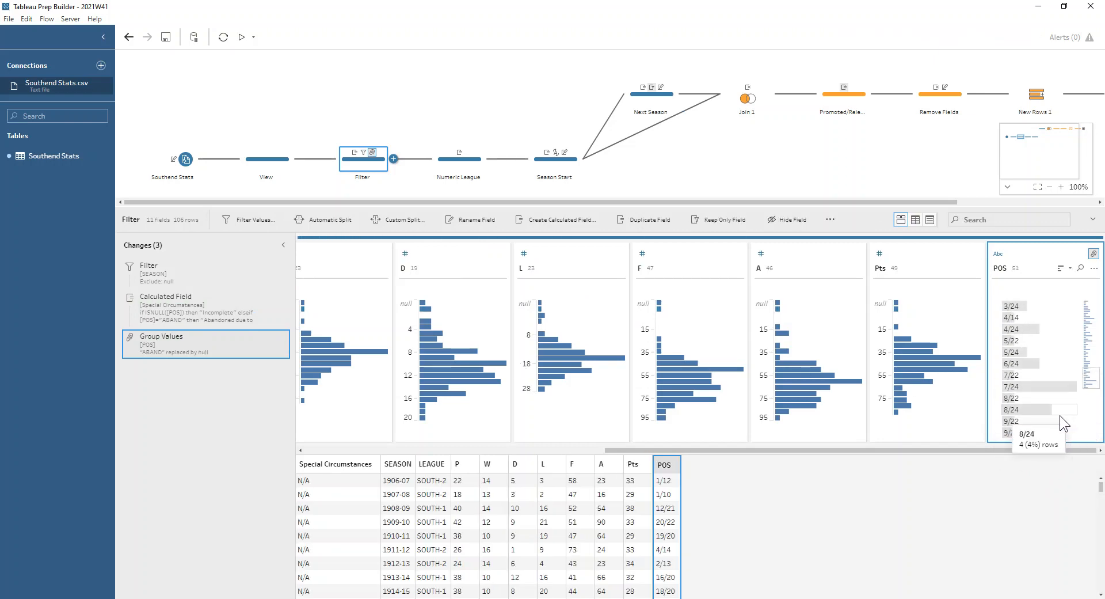
{"action": "scroll", "coordinate": [1027, 345], "scroll_direction": "up", "scroll_amount": 10}
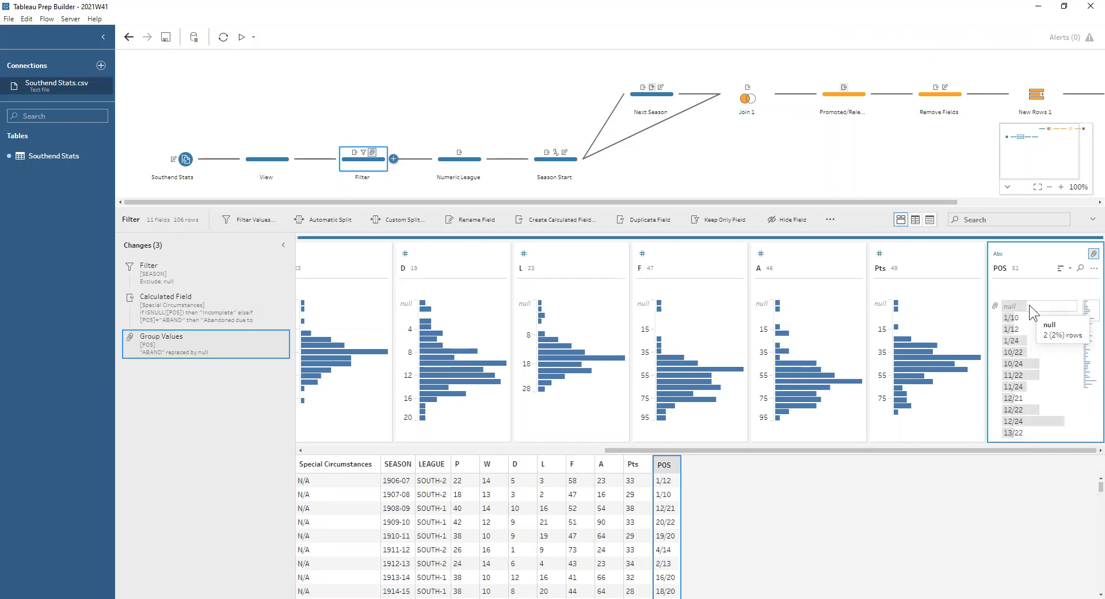
{"action": "left_click", "coordinate": [1029, 305]}
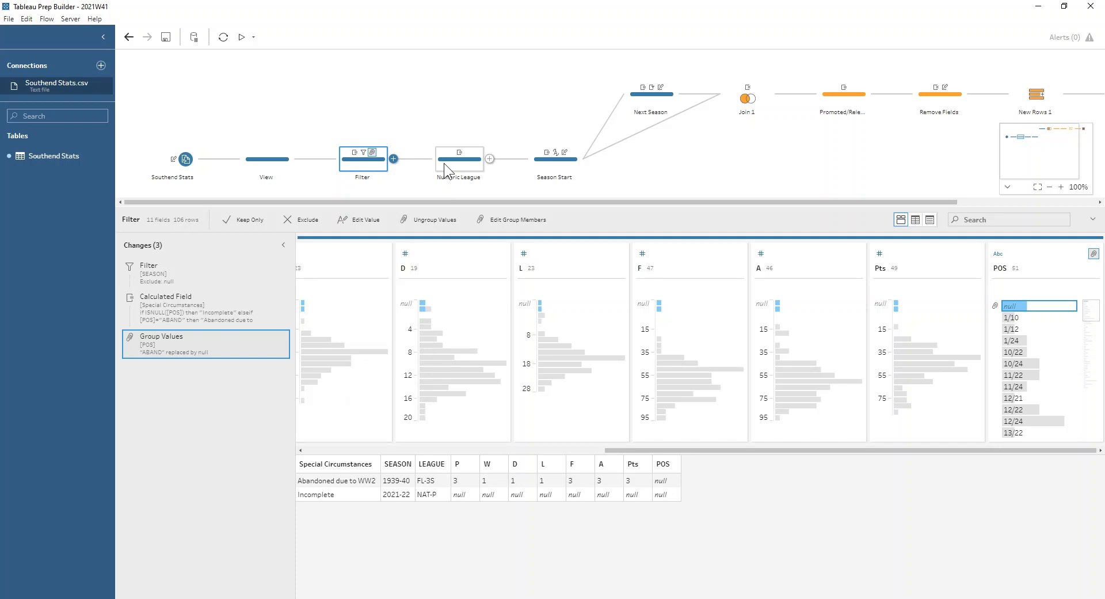
Highlight the FL-CH and NAT-P values in the LEAGUE field to inspect their rows.
{"action": "left_click_drag", "start_coordinate": [634, 448], "coordinate": [315, 448]}
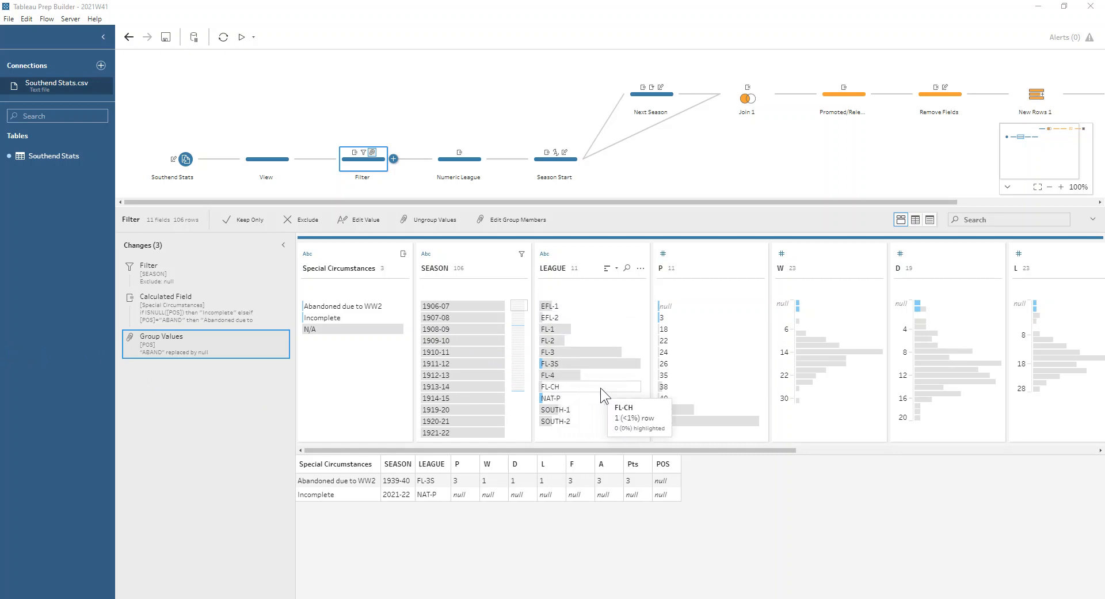
{"action": "left_click", "coordinate": [583, 387]}
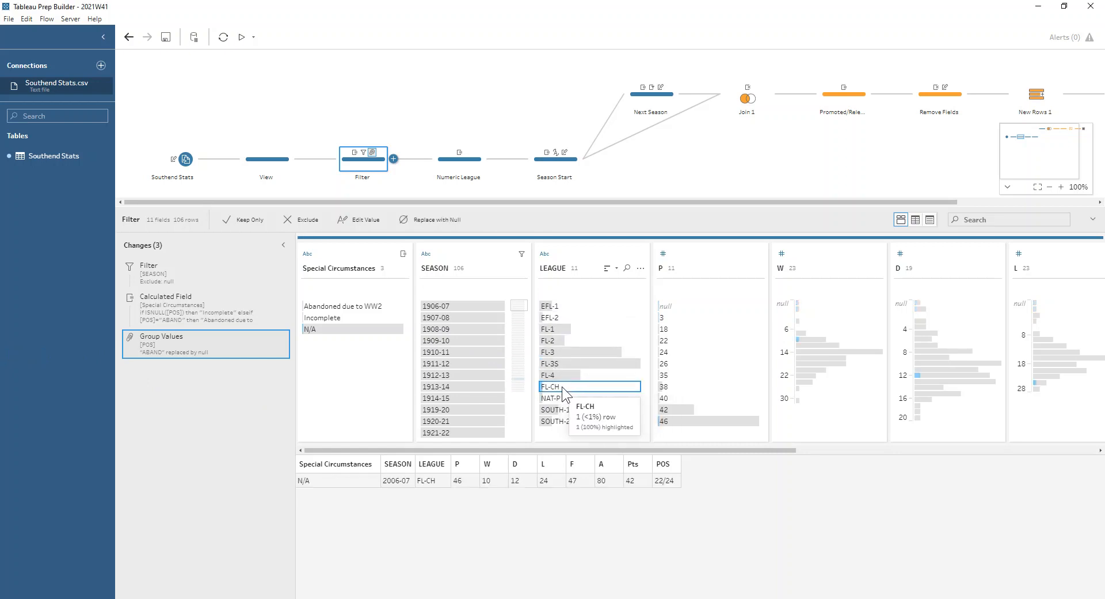
{"action": "left_click", "coordinate": [576, 399]}
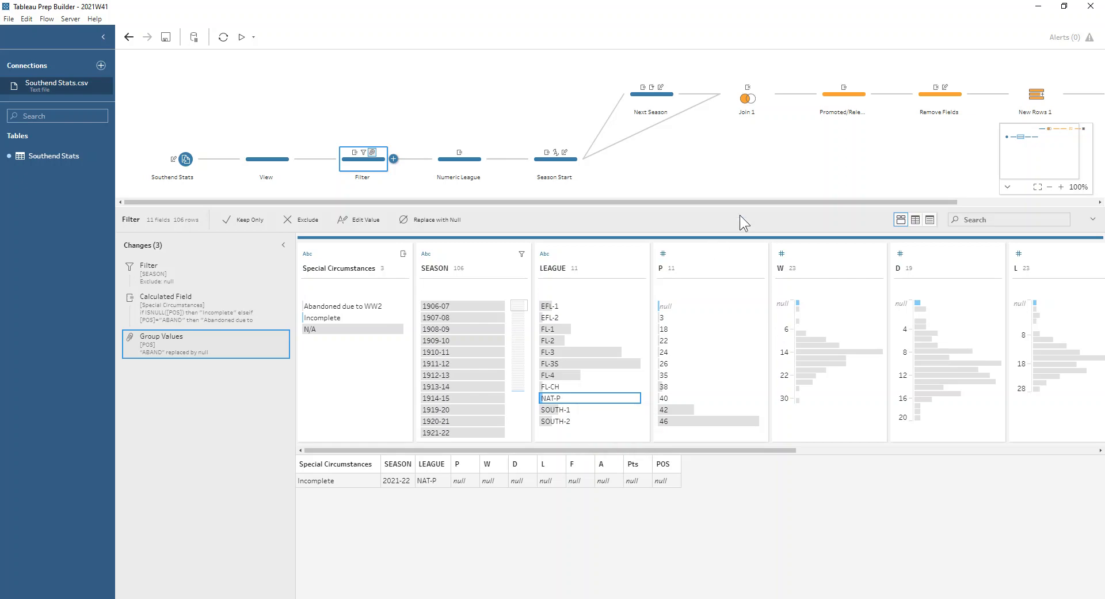
Open the Numeric League calculation for editing and examine its REGEXP_MATCH condition on LEAGUE.
{"action": "left_click", "coordinate": [471, 165]}
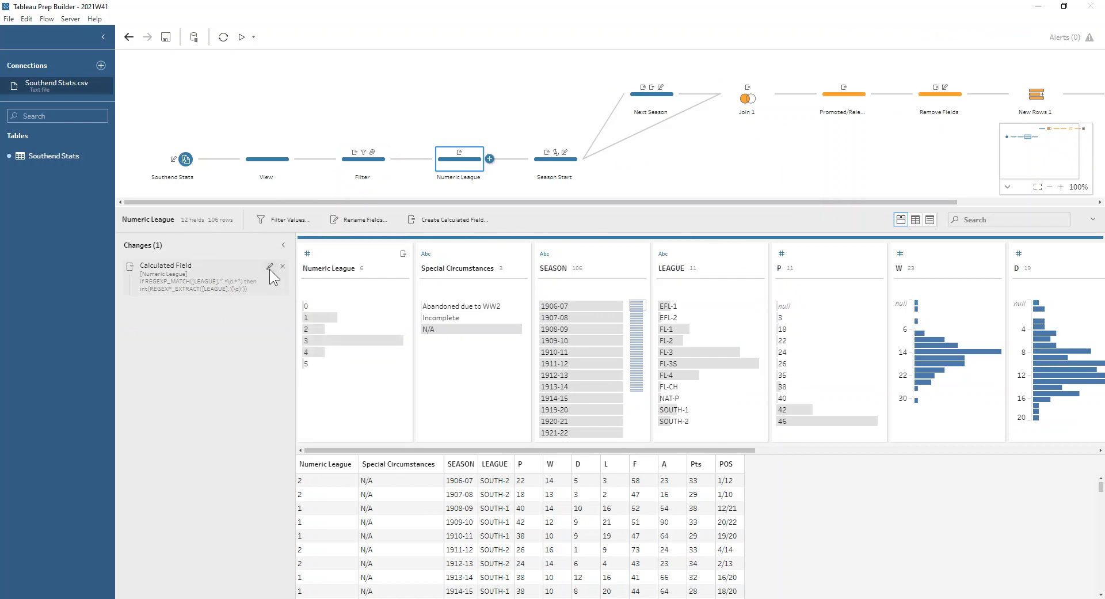
{"action": "left_click", "coordinate": [270, 267]}
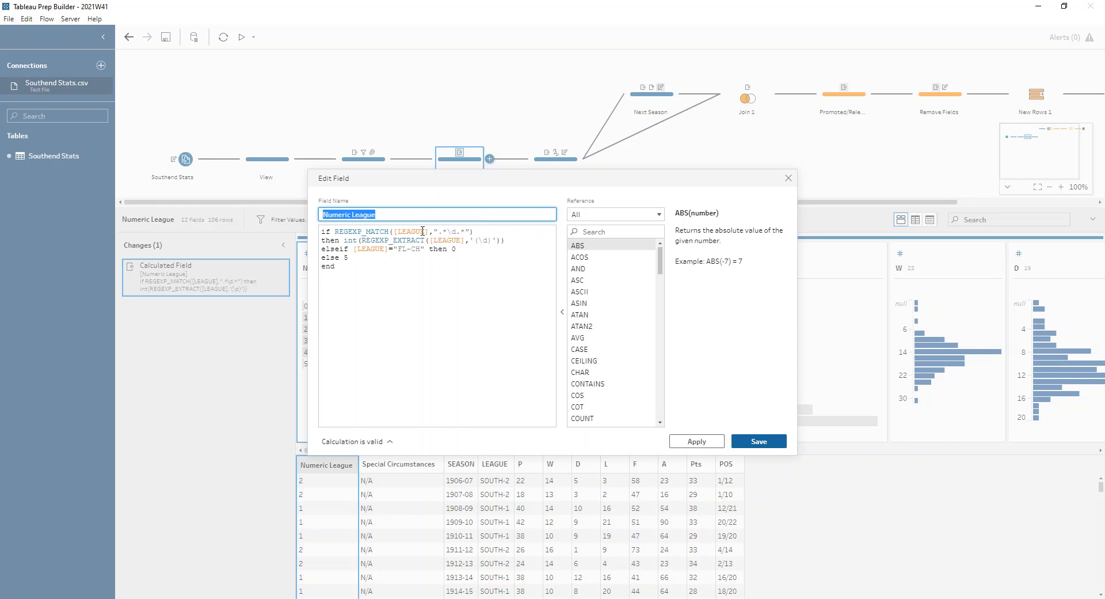
{"action": "left_click", "coordinate": [450, 230]}
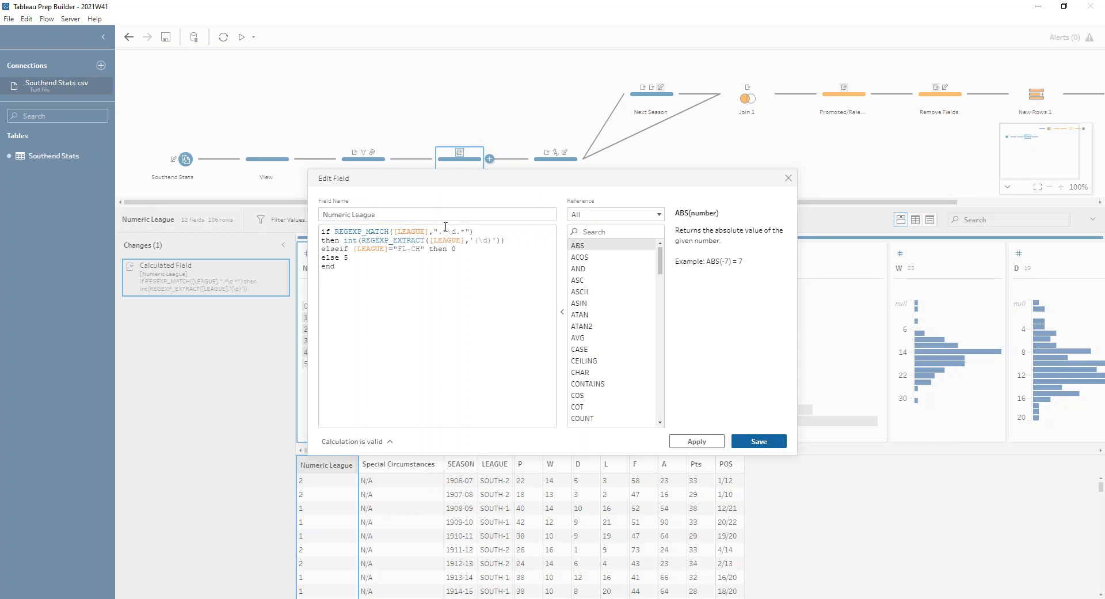
{"action": "type", "text": "\\"}
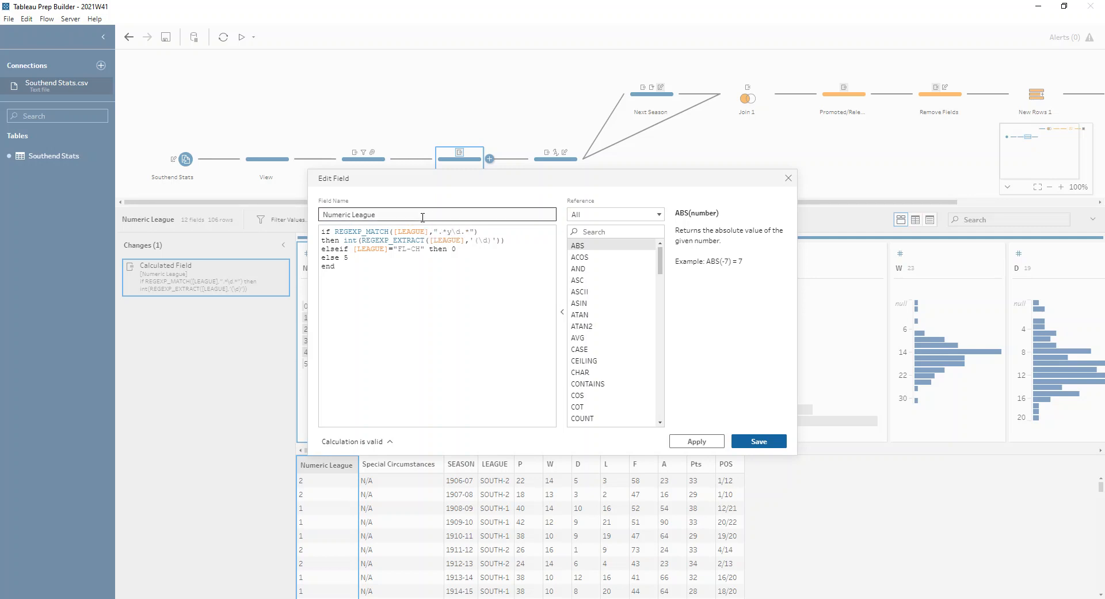
{"action": "key", "text": "BackSpace"}
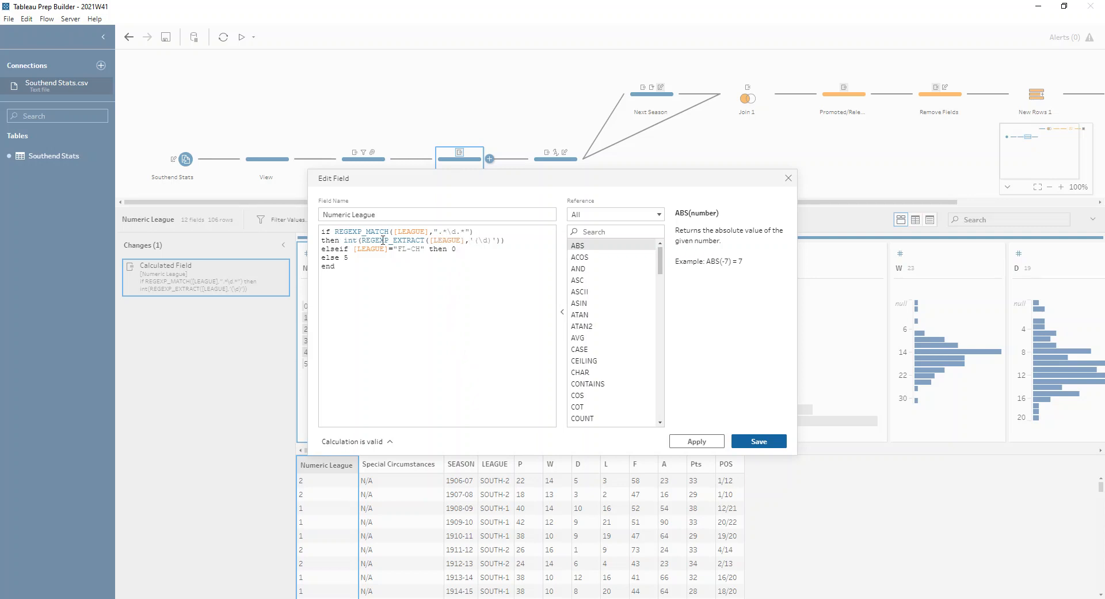
Examine the int(REGEXP_EXTRACT) part of the Numeric League calculation and save the field.
{"action": "left_click_drag", "start_coordinate": [344, 240], "coordinate": [361, 240]}
{"action": "left_click_drag", "start_coordinate": [475, 242], "coordinate": [493, 241]}
{"action": "left_click", "coordinate": [492, 242]}
{"action": "left_click", "coordinate": [765, 439]}
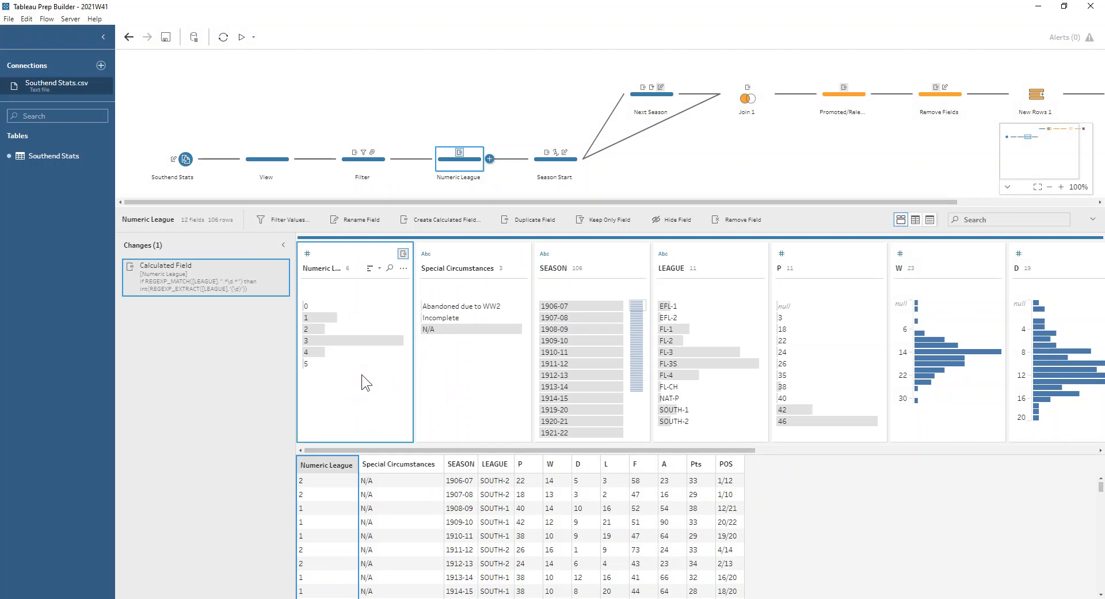
Open the Season Start step and highlight the 1906-07 value in the SEASON field.
{"action": "left_click", "coordinate": [558, 167]}
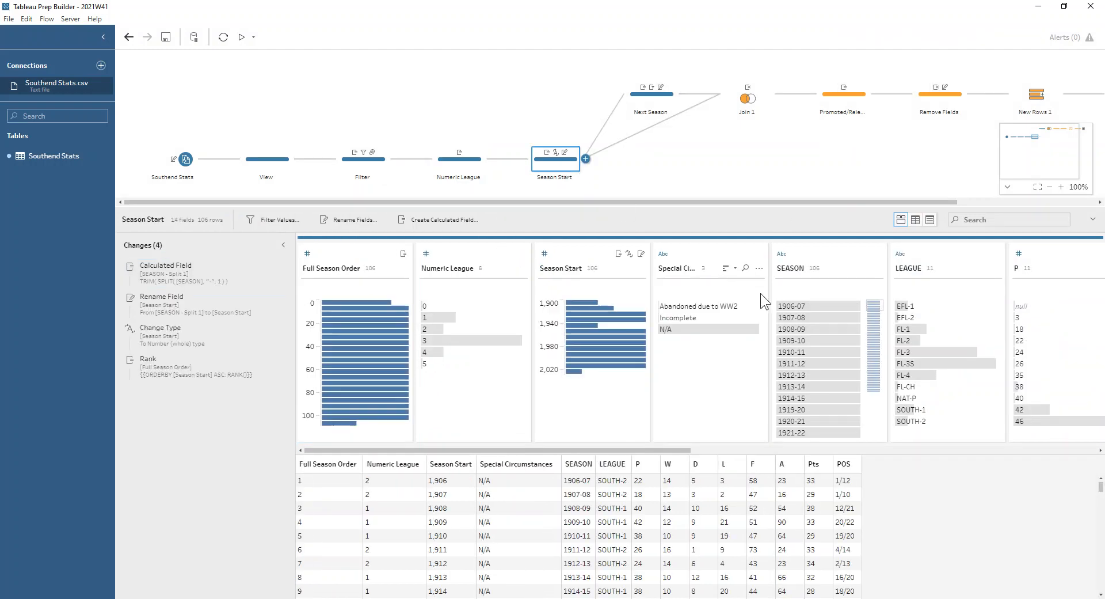
{"action": "left_click", "coordinate": [790, 310]}
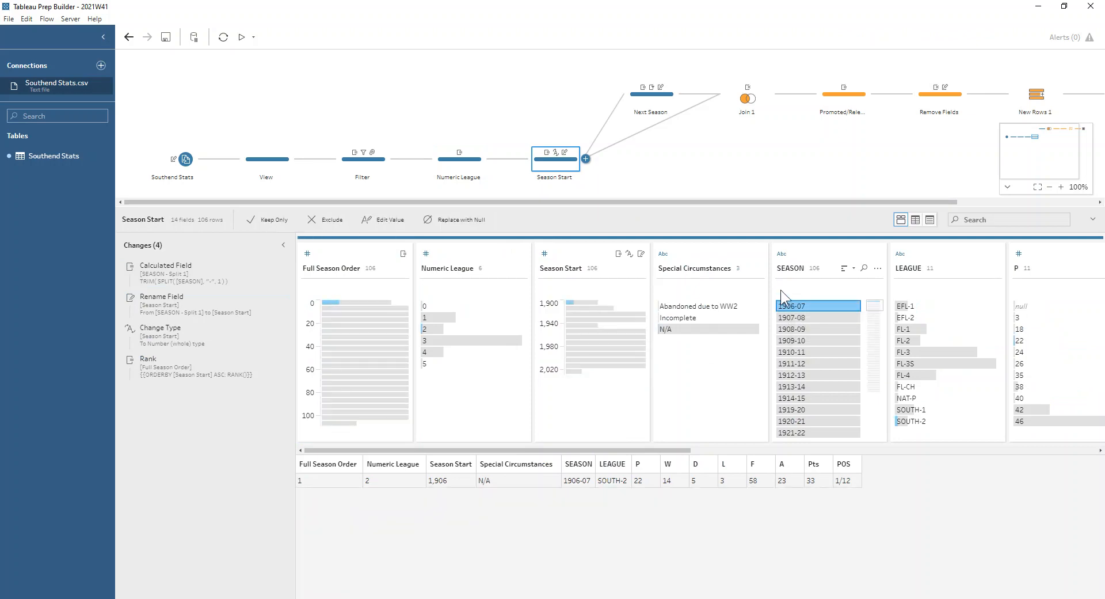
Try a custom split of the SEASON field using "-" as the separator.
{"action": "left_click", "coordinate": [877, 268]}
{"action": "mouse_move", "coordinate": [882, 321]}
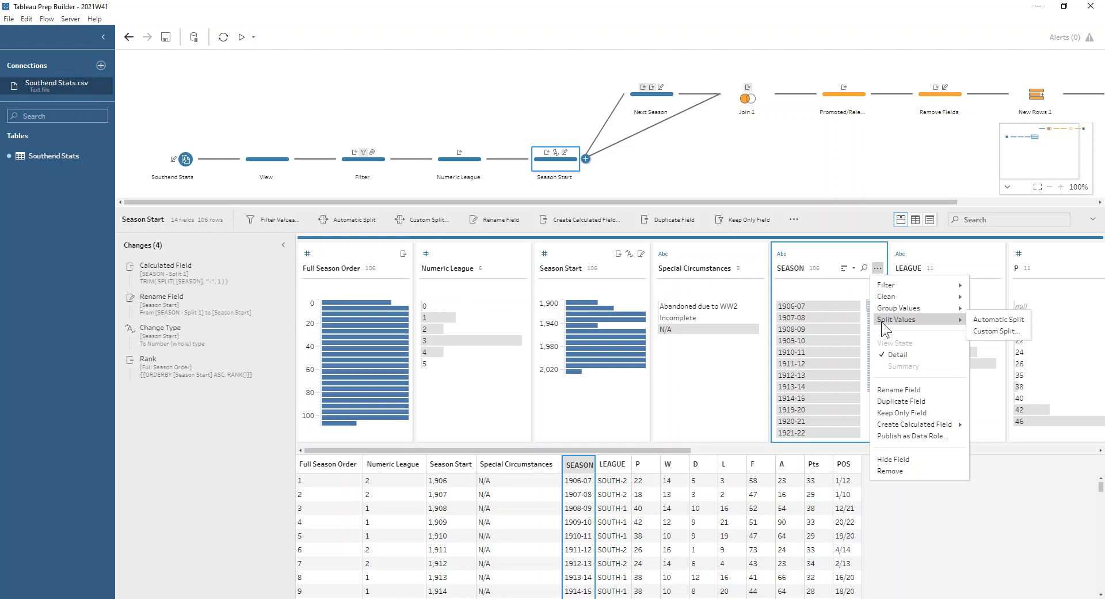
{"action": "left_click", "coordinate": [994, 330]}
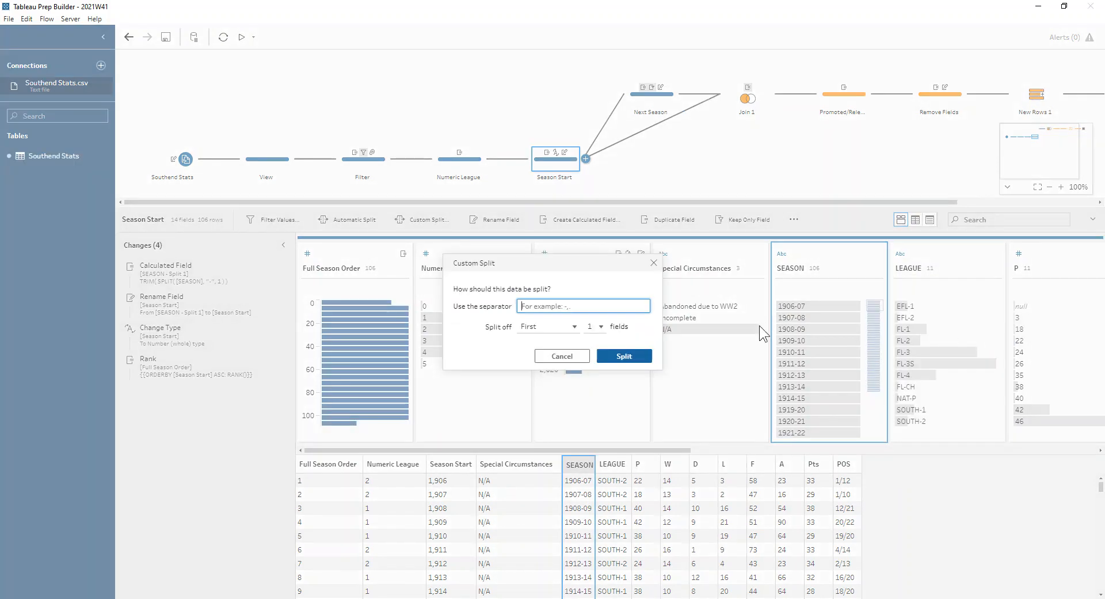
{"action": "type", "text": "-"}
{"action": "left_click", "coordinate": [653, 263]}
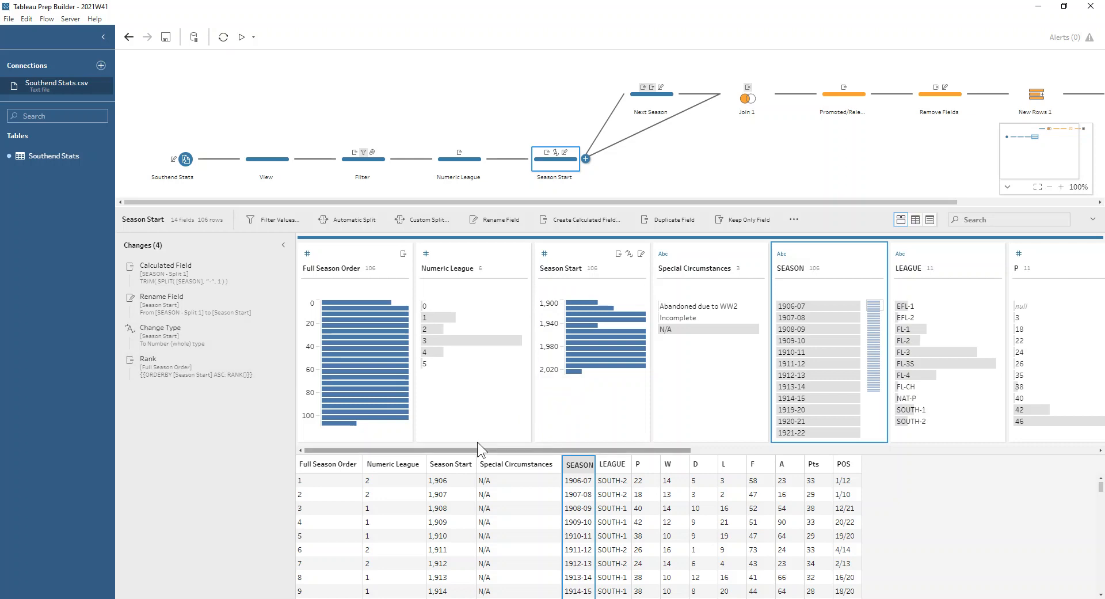
Review the Full Season Order rank calculation, checking its grouping and Season Start ordering, and close it.
{"action": "left_click", "coordinate": [269, 360]}
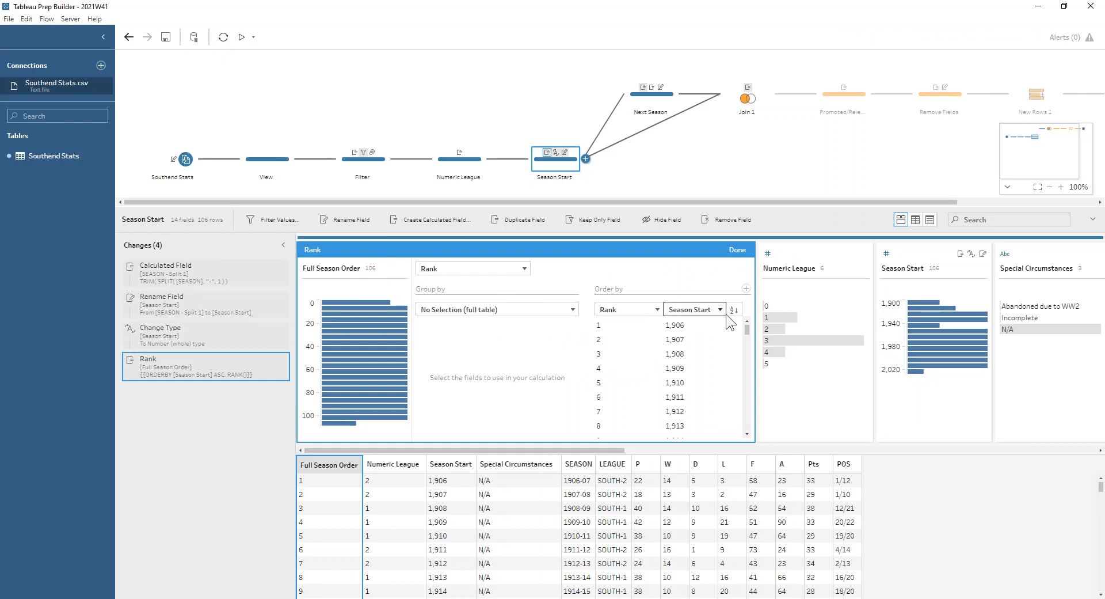
{"action": "left_click", "coordinate": [736, 249]}
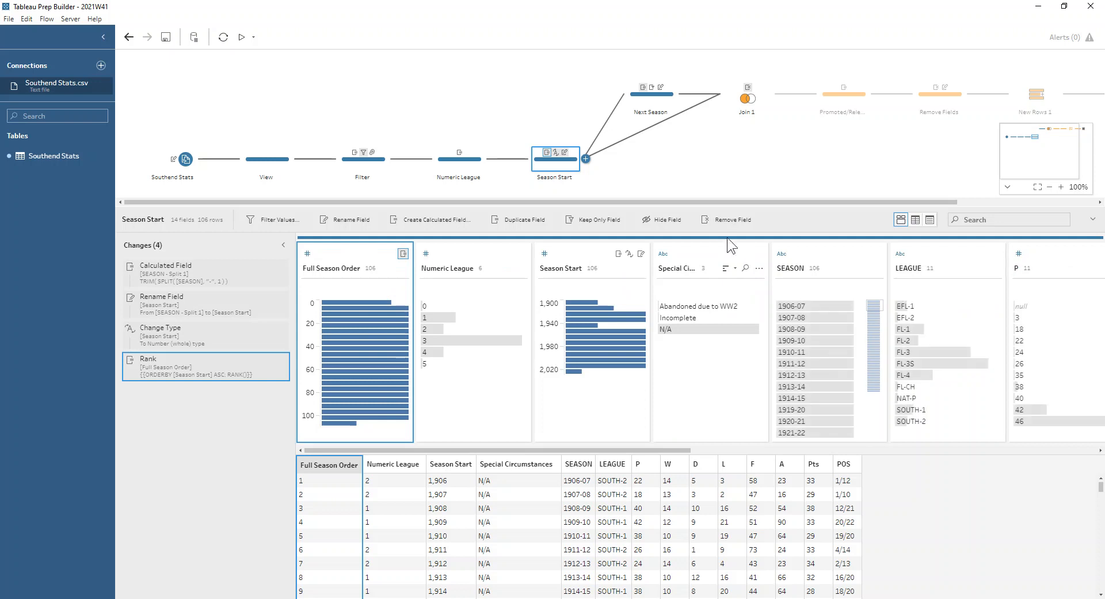
Review the Next Season step, checking the [Full Season Order]-1 calculation and the fields kept by the Keep Fields change.
{"action": "left_click", "coordinate": [648, 93]}
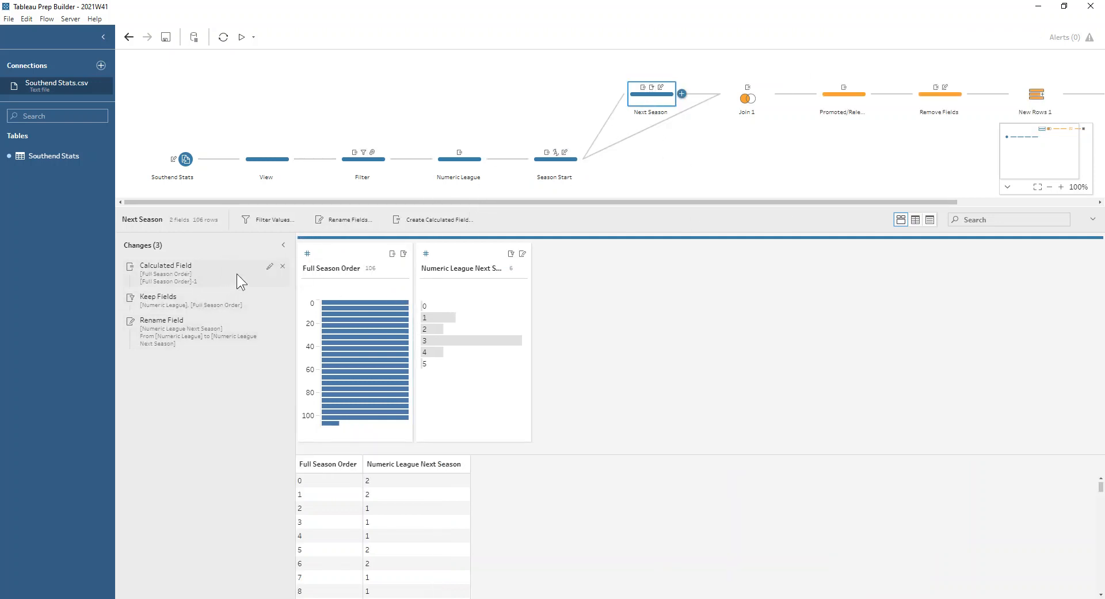
{"action": "left_click", "coordinate": [268, 267]}
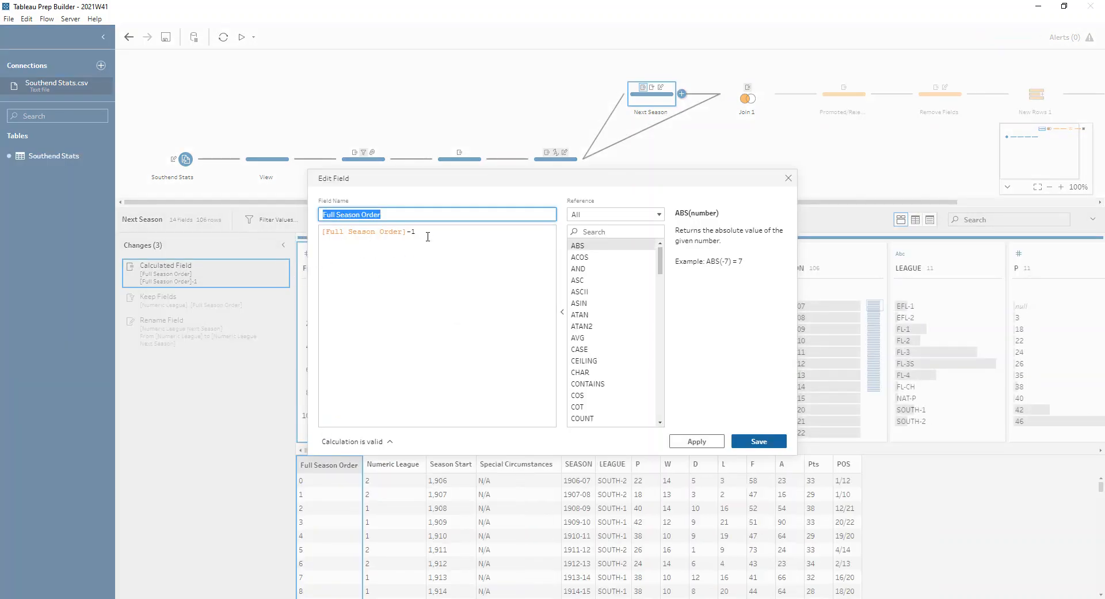
{"action": "left_click", "coordinate": [788, 178]}
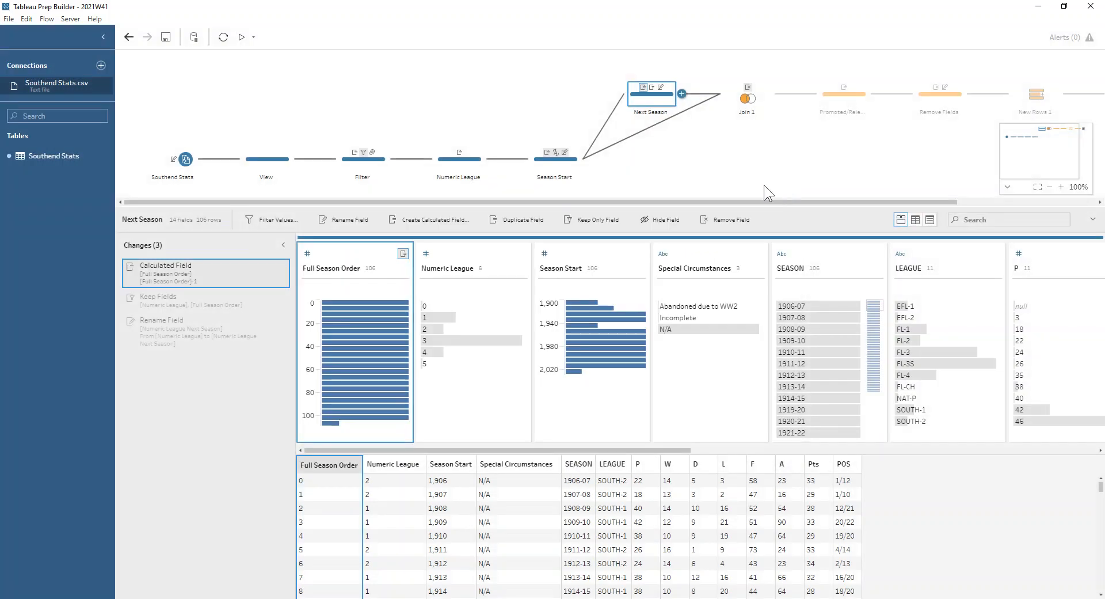
{"action": "left_click", "coordinate": [223, 305]}
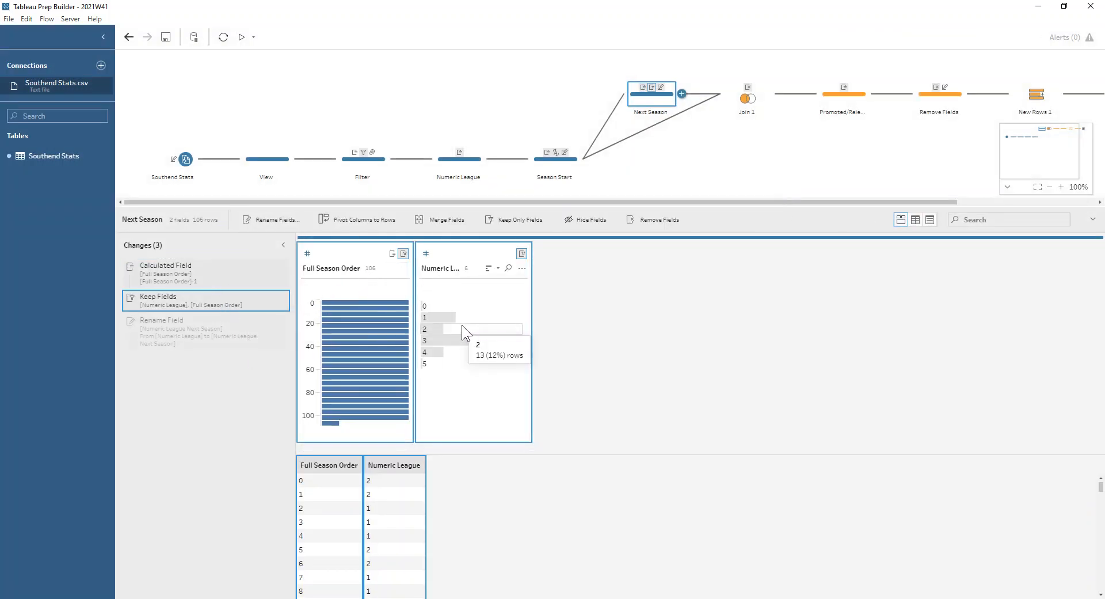
{"action": "mouse_move", "coordinate": [444, 321]}
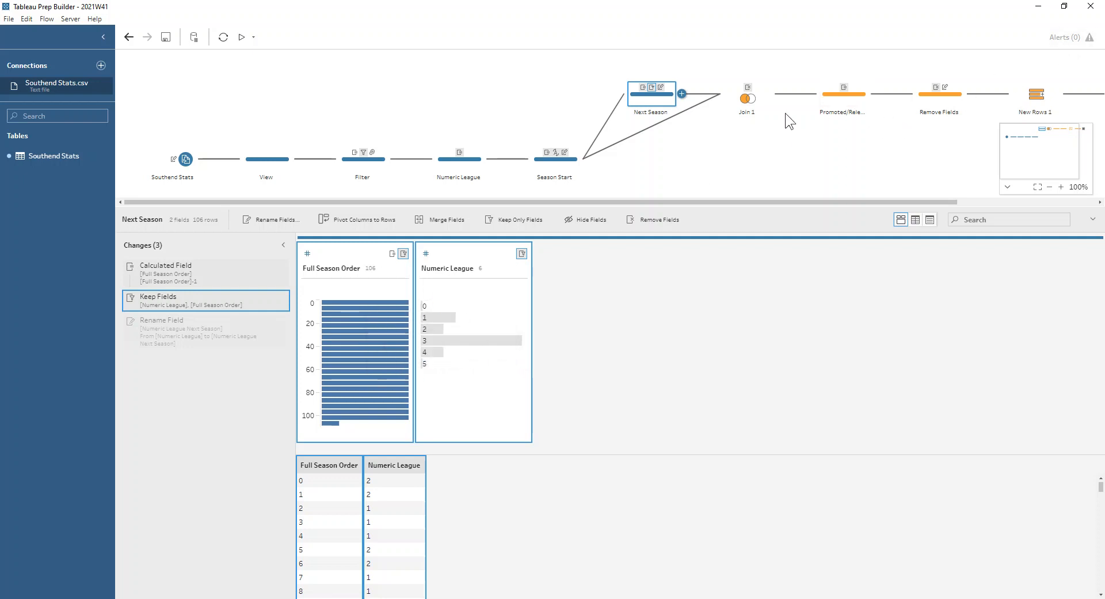
Open Join 1 and highlight the 1907-08 row's SEASON, Numeric League and Numeric League Next Season values in the join results.
{"action": "left_click", "coordinate": [759, 100]}
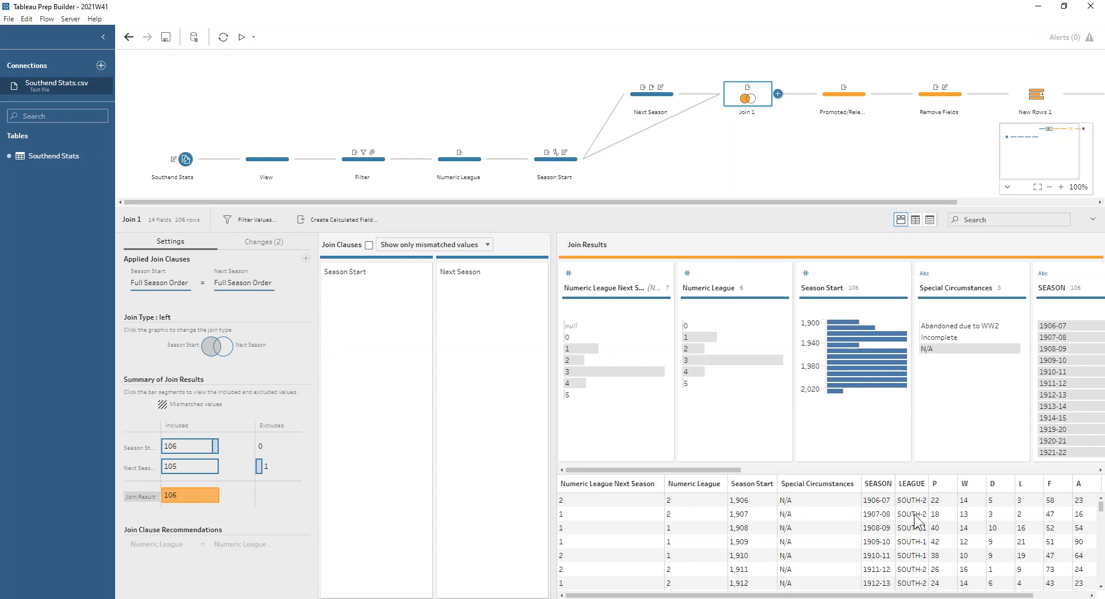
{"action": "left_click", "coordinate": [876, 514]}
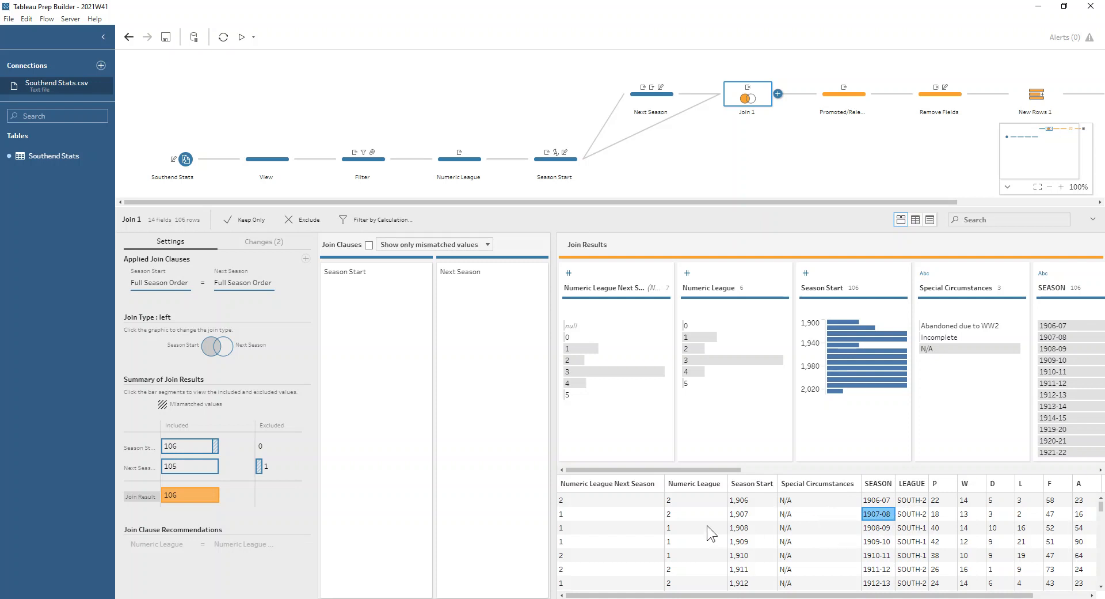
{"action": "left_click", "coordinate": [681, 516]}
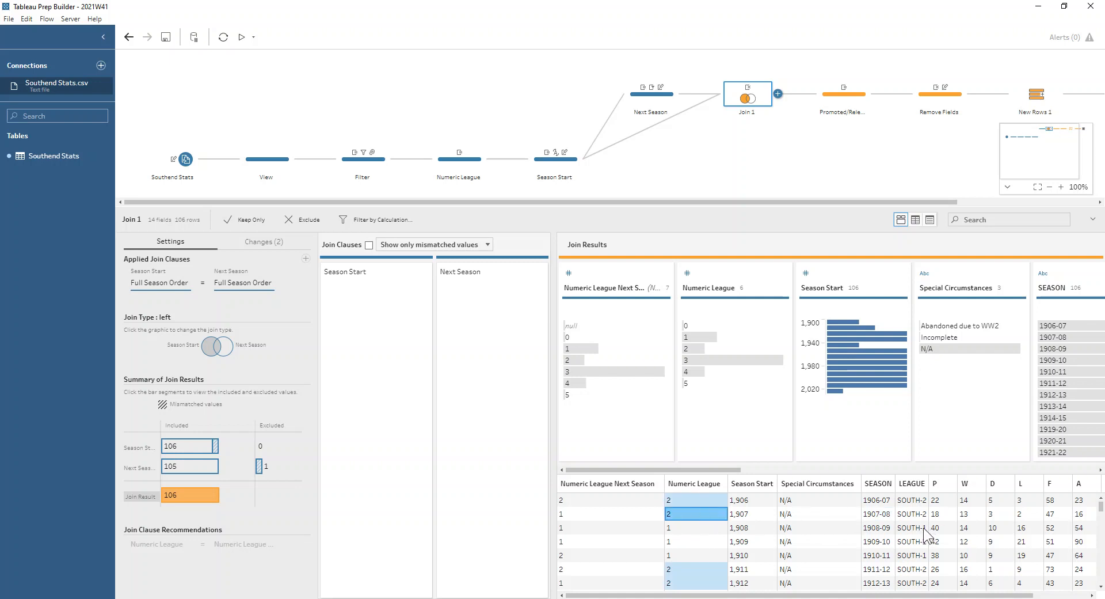
{"action": "left_click", "coordinate": [603, 516]}
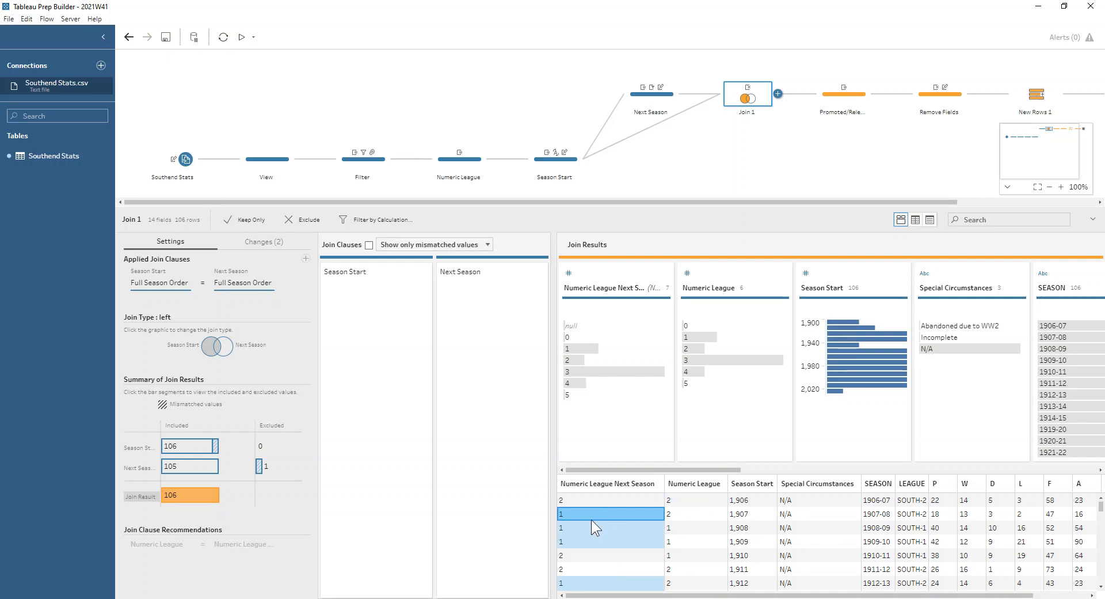
View the Outcome calculation in the Promoted/Relegated step, and check the unmatched Next Season rows excluded from Join 1.
{"action": "left_click", "coordinate": [851, 98]}
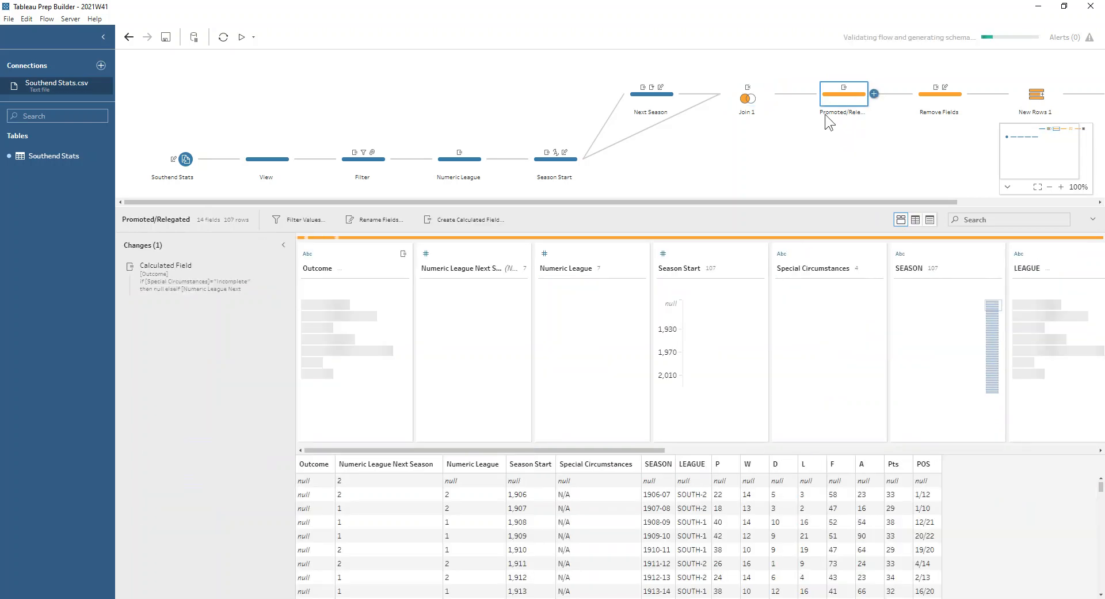
{"action": "left_click", "coordinate": [267, 267]}
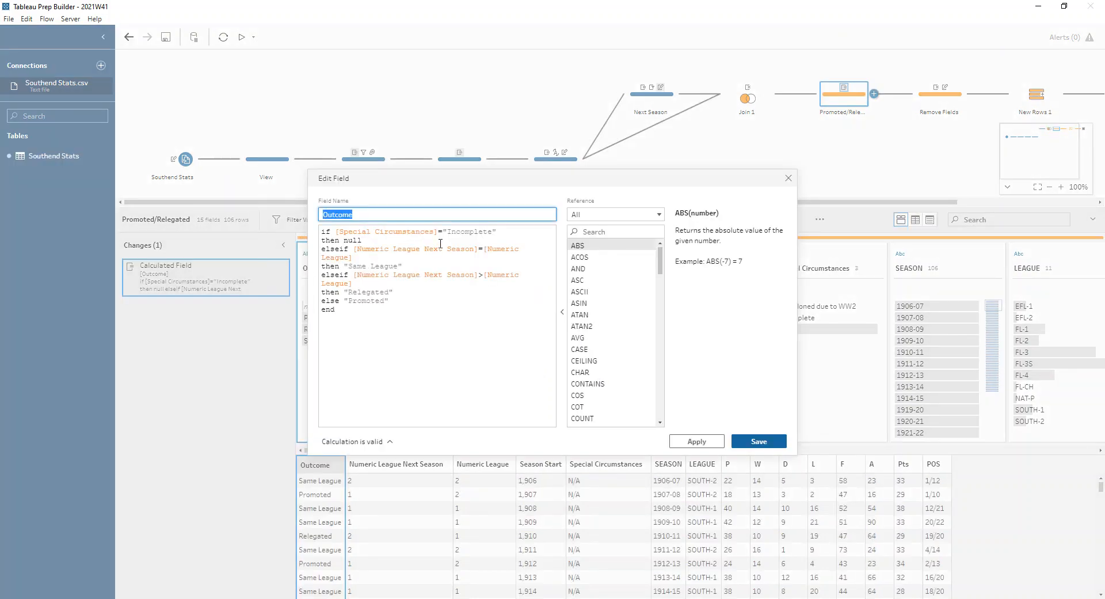
{"action": "left_click", "coordinate": [789, 181]}
{"action": "left_click", "coordinate": [747, 98]}
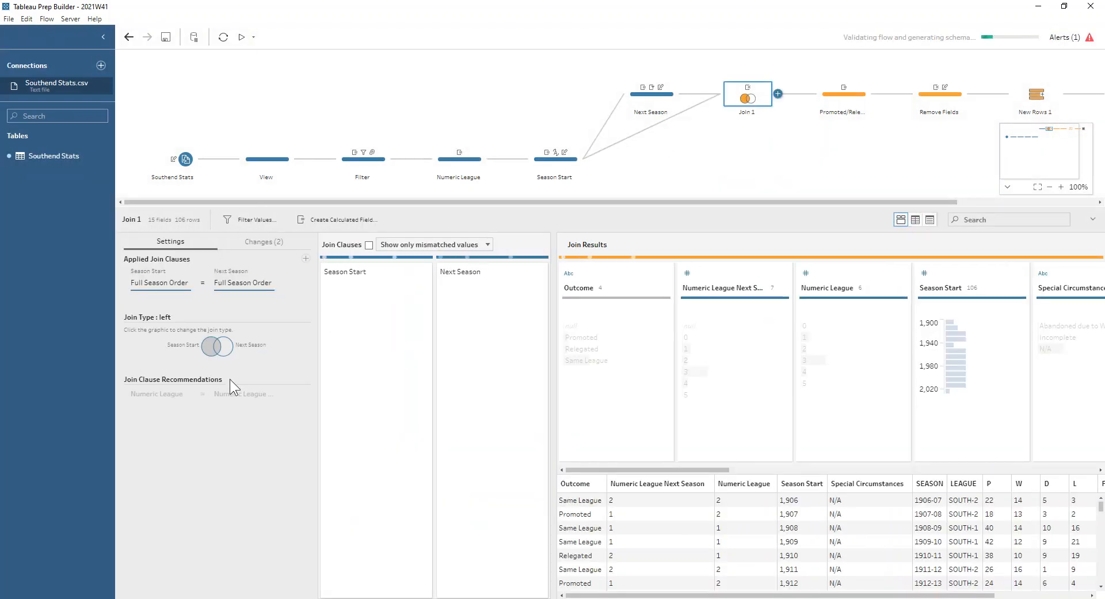
{"action": "mouse_move", "coordinate": [262, 471]}
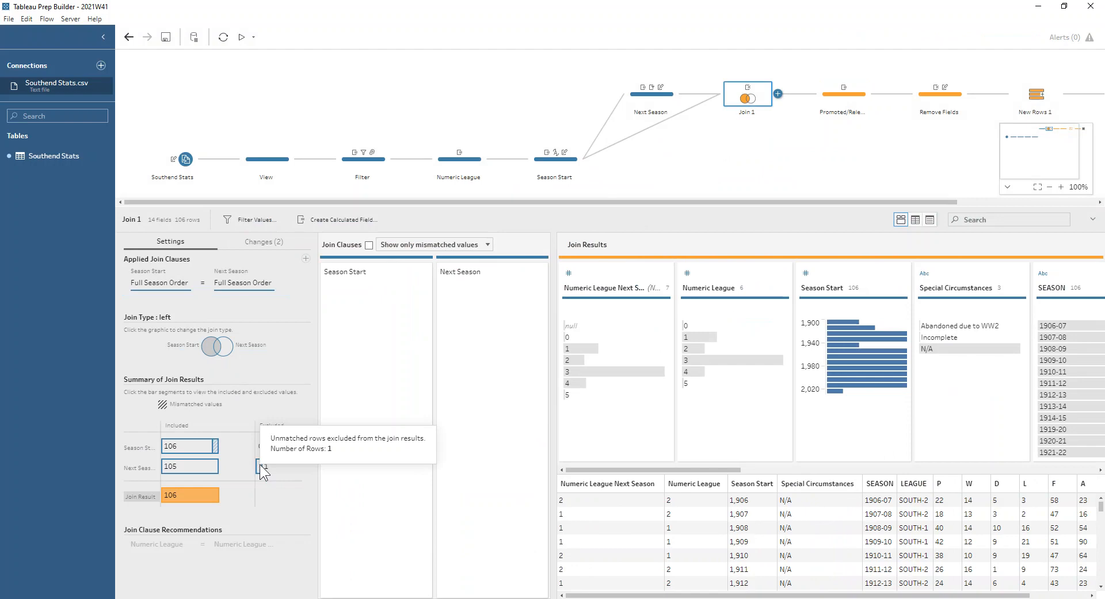
Examine the Outcome calculation's Incomplete, Same League, Relegated and Promoted conditions, save the field and inspect its values.
{"action": "left_click", "coordinate": [849, 99]}
{"action": "mouse_move", "coordinate": [269, 276]}
{"action": "left_click", "coordinate": [269, 266]}
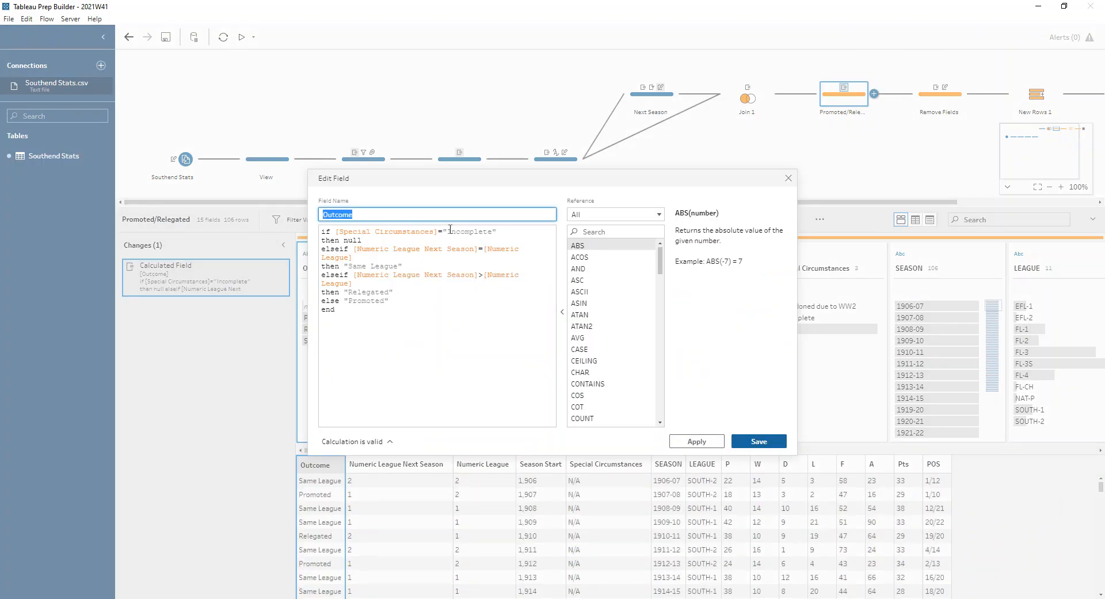
{"action": "left_click", "coordinate": [426, 239]}
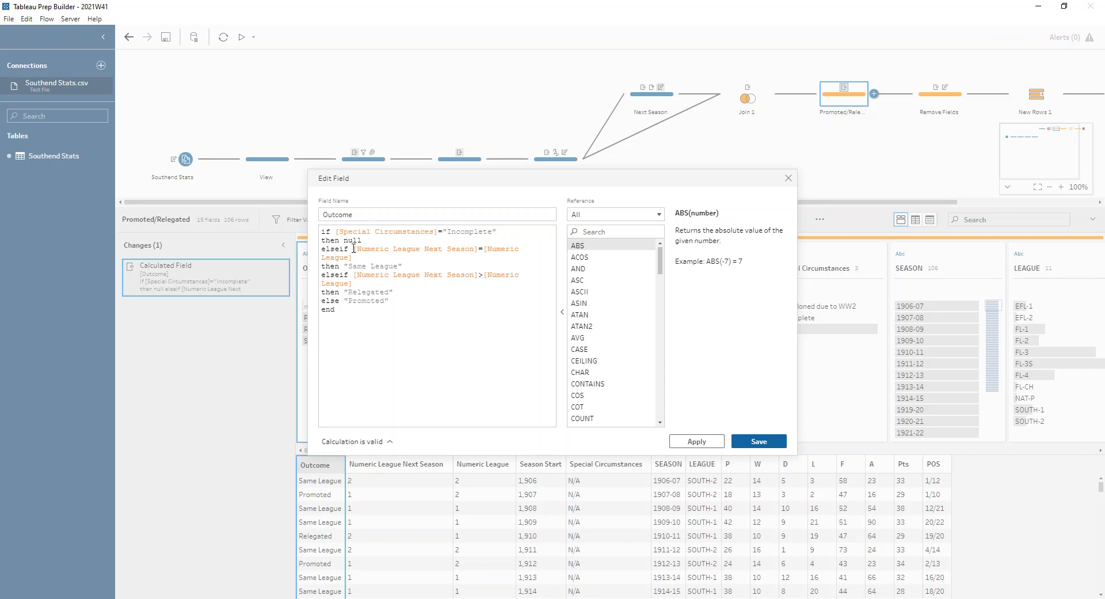
{"action": "left_click_drag", "start_coordinate": [353, 248], "coordinate": [359, 249]}
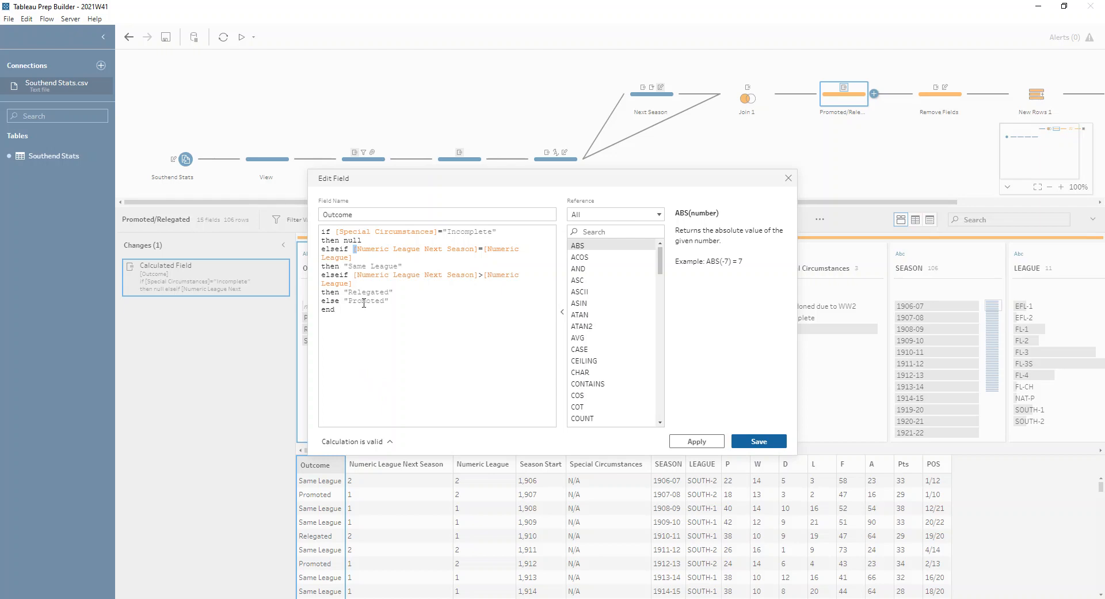
{"action": "left_click", "coordinate": [771, 442]}
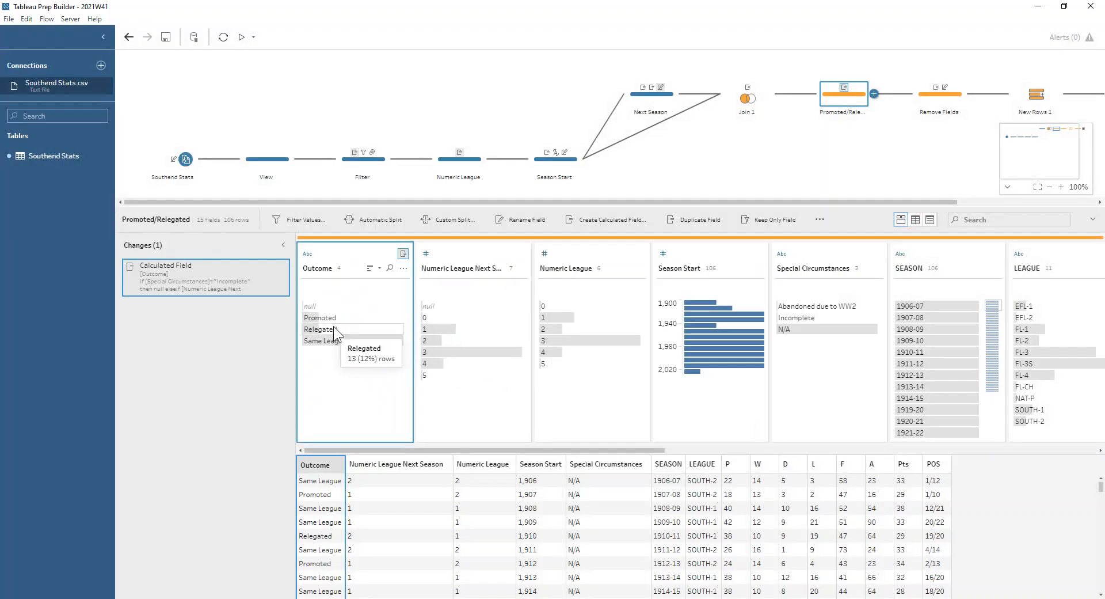
{"action": "mouse_move", "coordinate": [335, 323]}
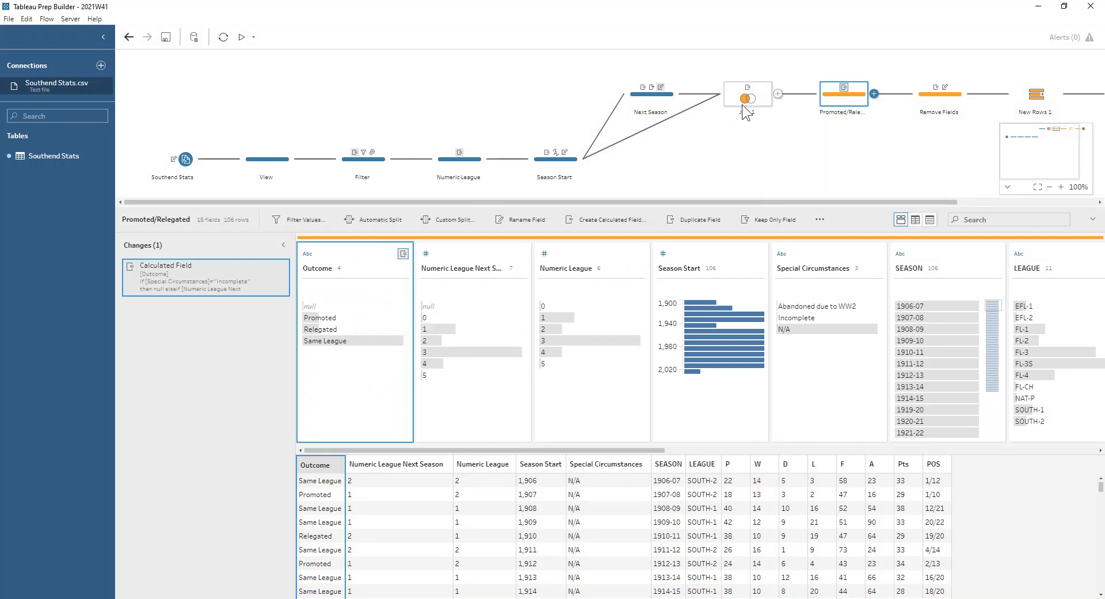
Review the Remove Fields changes and the New Rows 1 settings for Season Start, keeping Null as the new rows' value.
{"action": "left_click", "coordinate": [924, 95]}
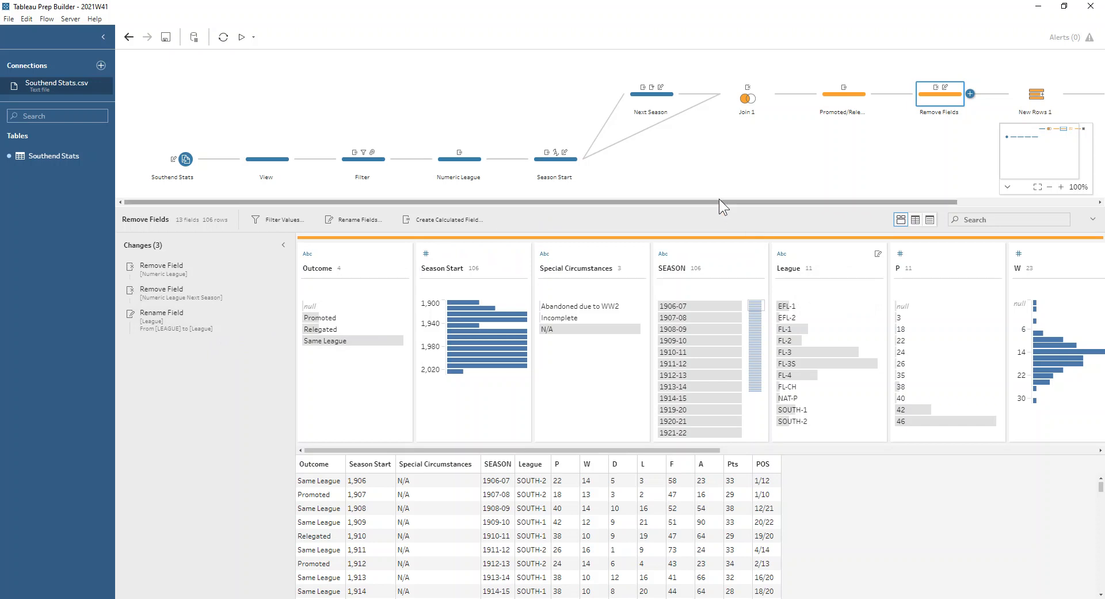
{"action": "left_click_drag", "start_coordinate": [719, 199], "coordinate": [917, 195]}
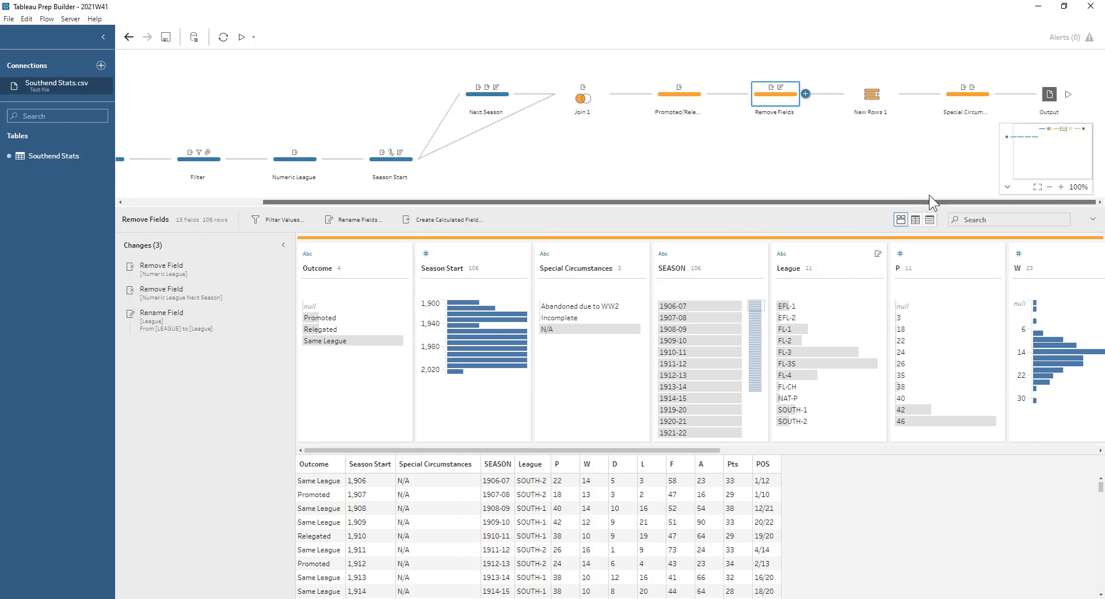
{"action": "left_click", "coordinate": [876, 88]}
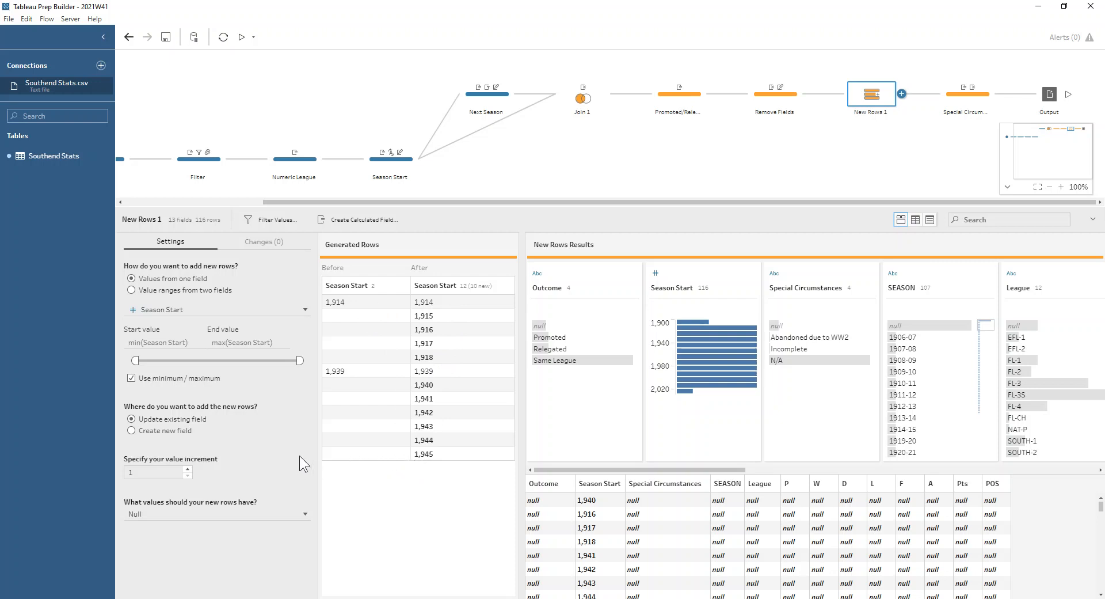
{"action": "left_click", "coordinate": [243, 511]}
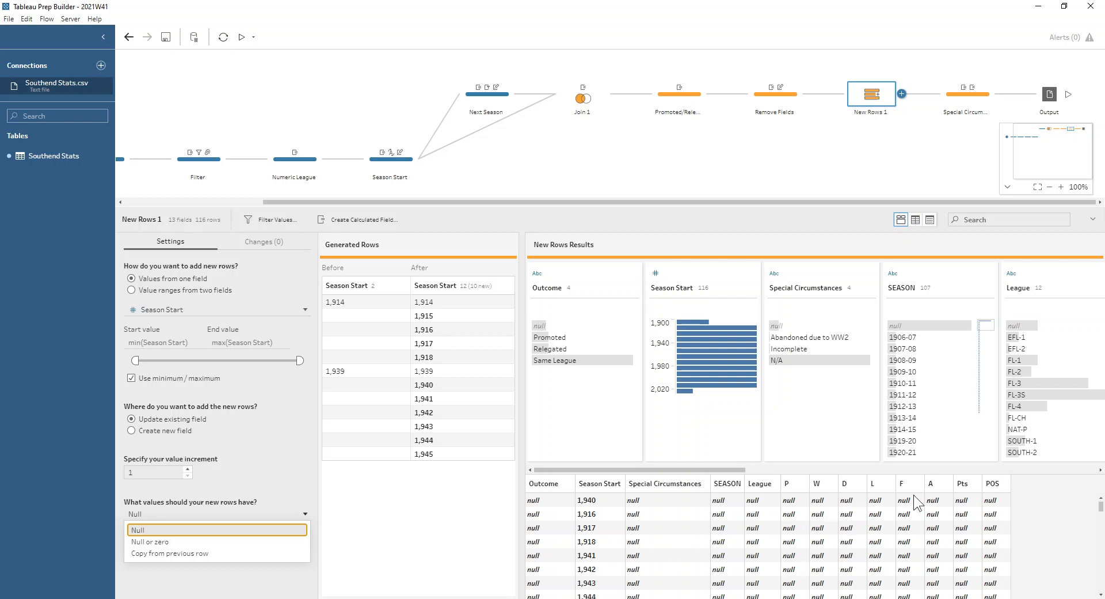
{"action": "left_click", "coordinate": [207, 530]}
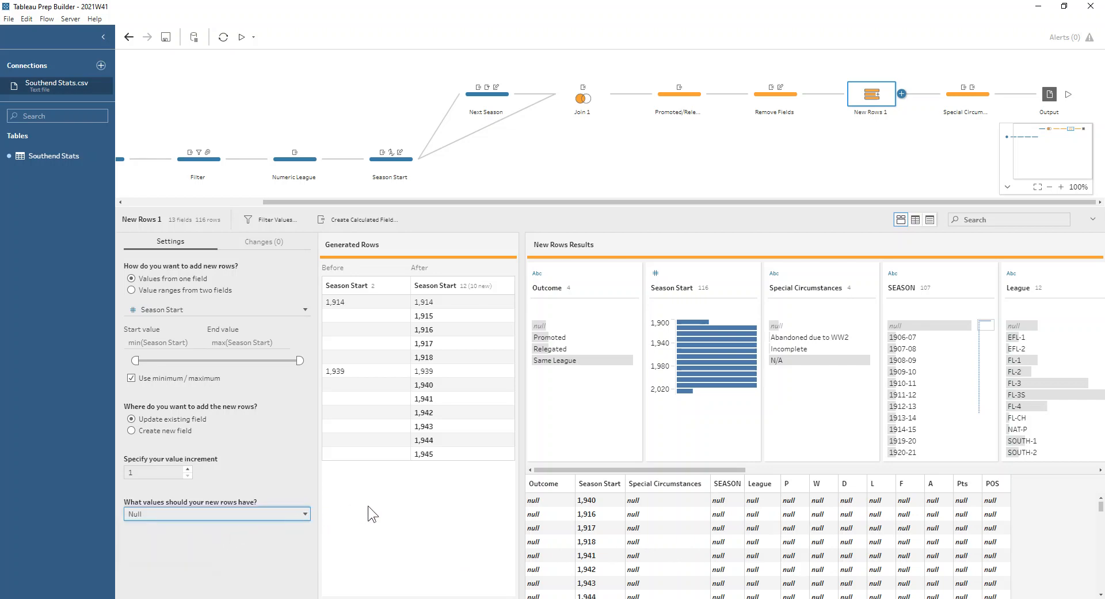
Look at the Special Circumstances step and return to New Rows 1 to inspect the null entry in the SEASON field.
{"action": "left_click", "coordinate": [955, 98]}
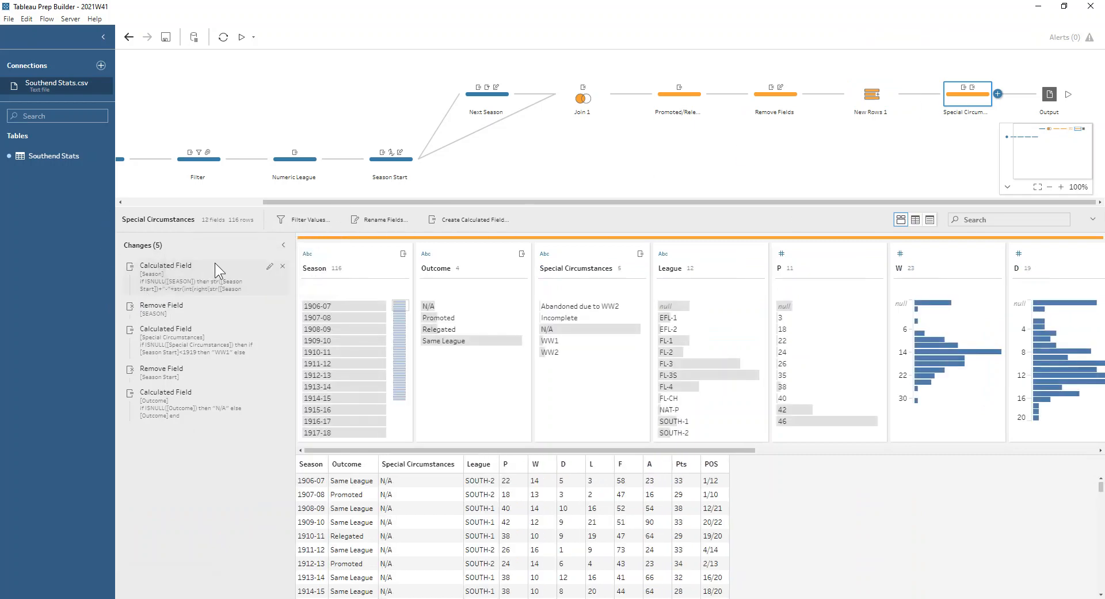
{"action": "left_click", "coordinate": [871, 97]}
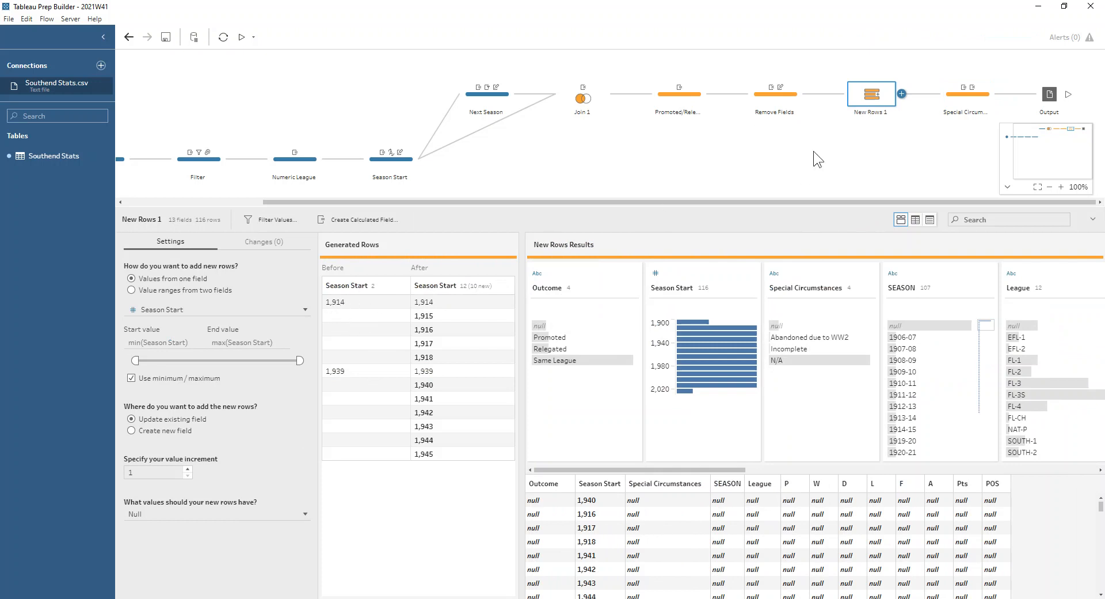
{"action": "mouse_move", "coordinate": [923, 330]}
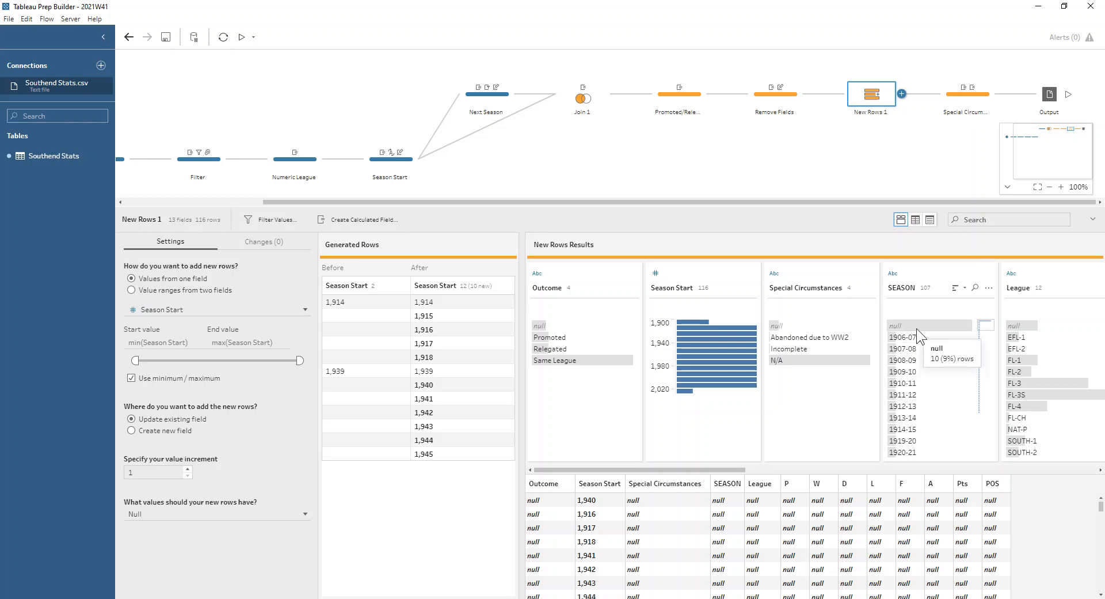
Examine the Season calculation in the Special Circumstances step that fills null SEASON values from Season Start, and save the field.
{"action": "left_click", "coordinate": [952, 98]}
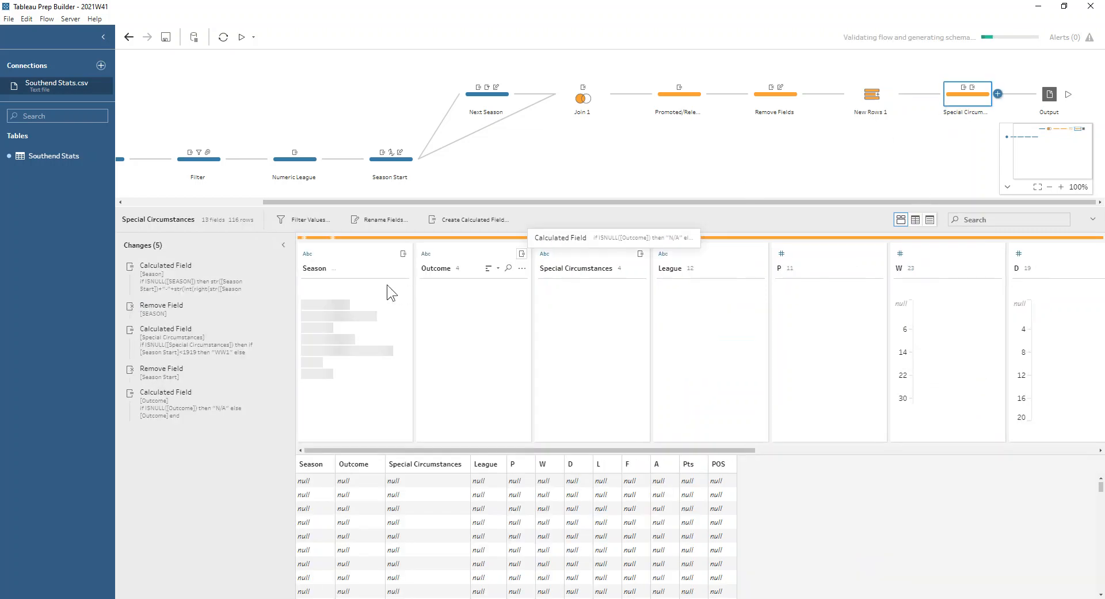
{"action": "left_click", "coordinate": [270, 265]}
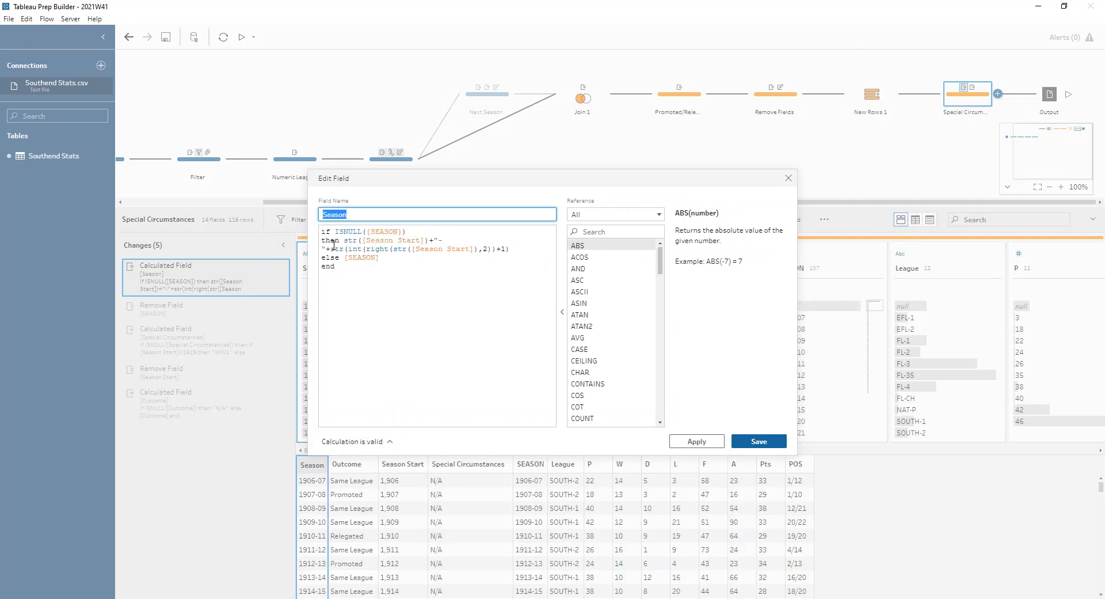
{"action": "left_click_drag", "start_coordinate": [344, 240], "coordinate": [431, 241]}
{"action": "left_click", "coordinate": [431, 241]}
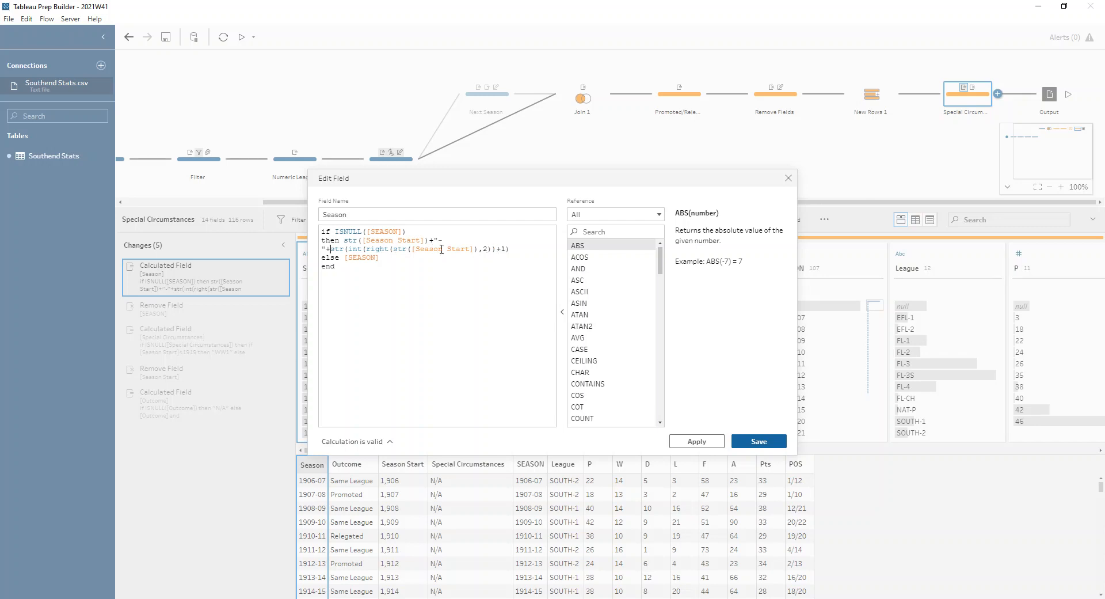
{"action": "left_click", "coordinate": [383, 258]}
{"action": "left_click", "coordinate": [765, 442]}
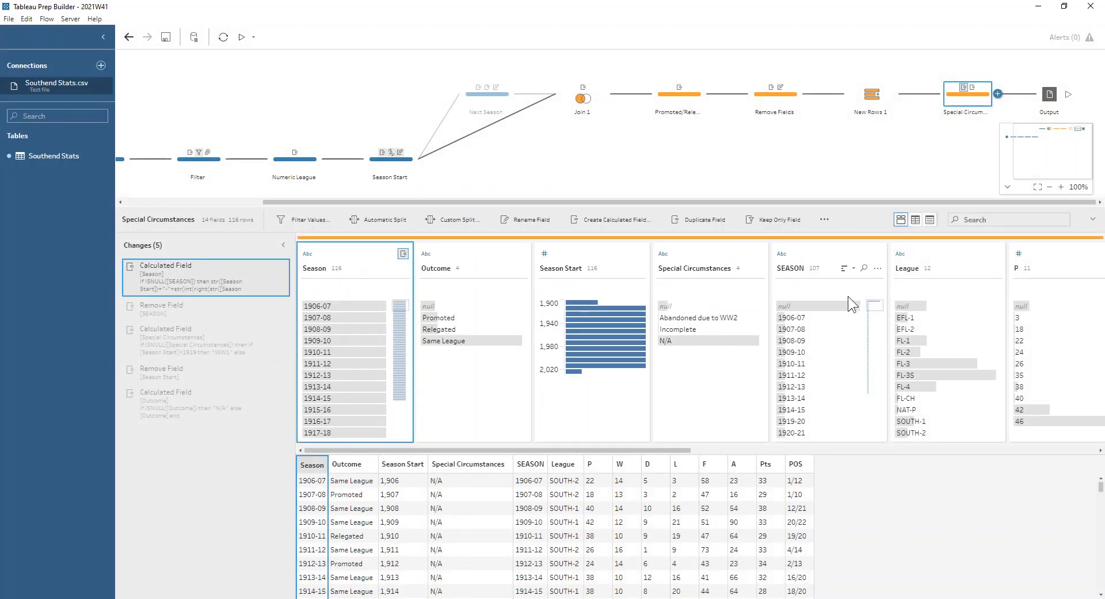
Highlight the null SEASON rows to check their calculated Season values, and view the change that removes SEASON.
{"action": "left_click", "coordinate": [835, 300]}
{"action": "mouse_move", "coordinate": [323, 409]}
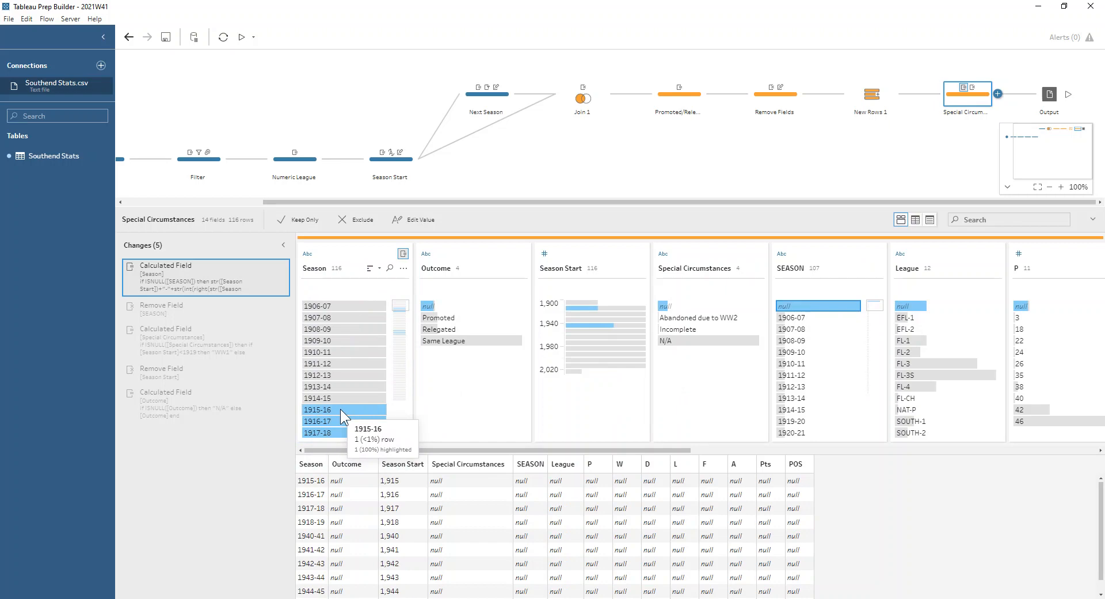
{"action": "left_click", "coordinate": [216, 308]}
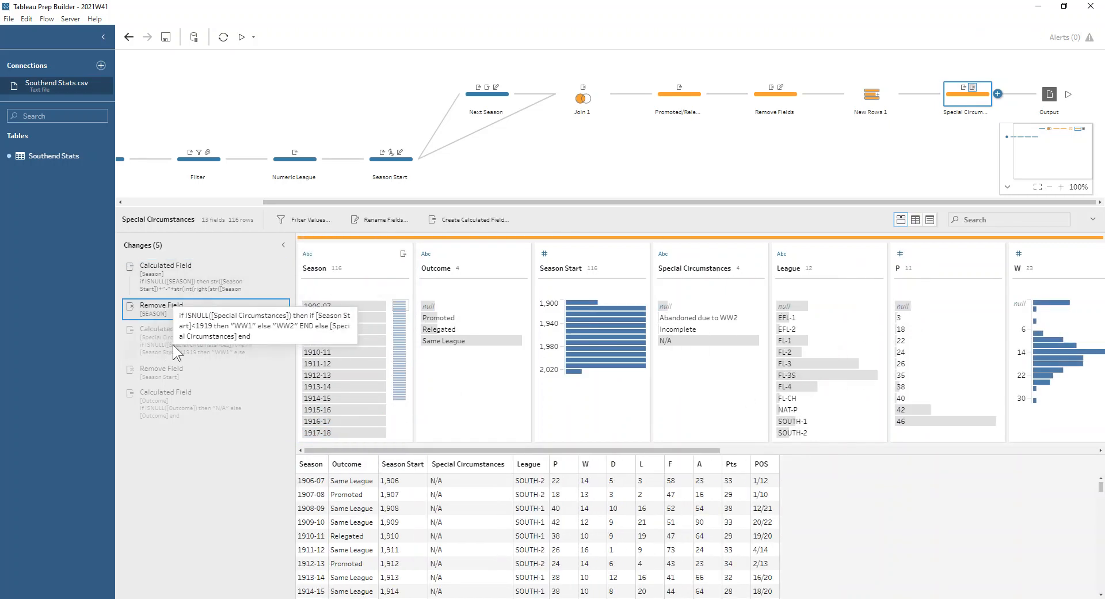
Review the Special Circumstances calculation, checking its ISNULL test and the [Season Start]<1919 condition for WW1 and WW2, and close it.
{"action": "left_click", "coordinate": [247, 343]}
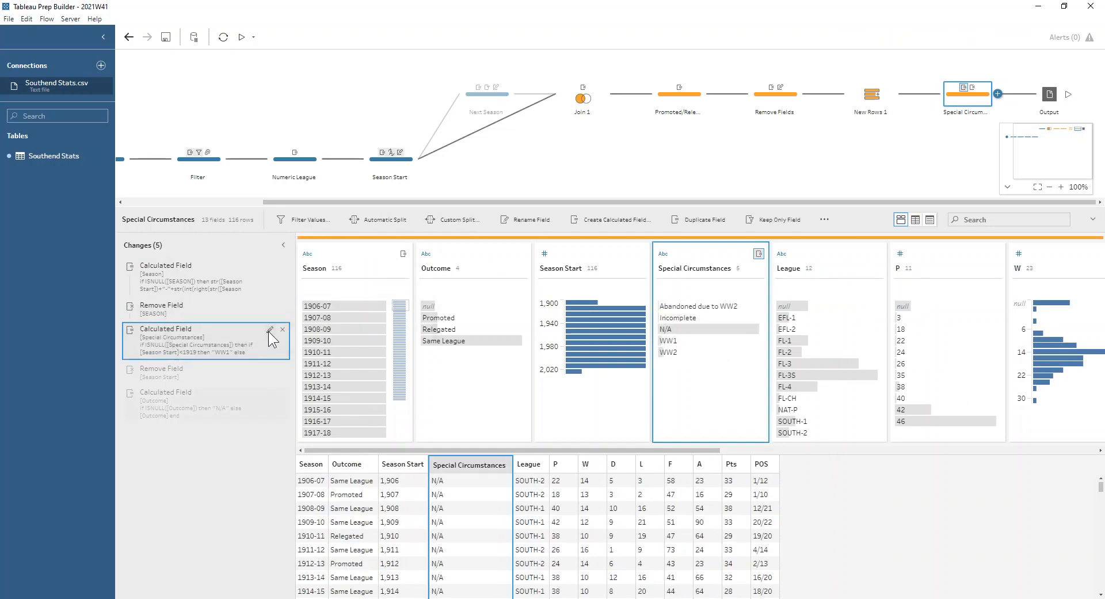
{"action": "left_click", "coordinate": [269, 330]}
{"action": "left_click", "coordinate": [325, 232]}
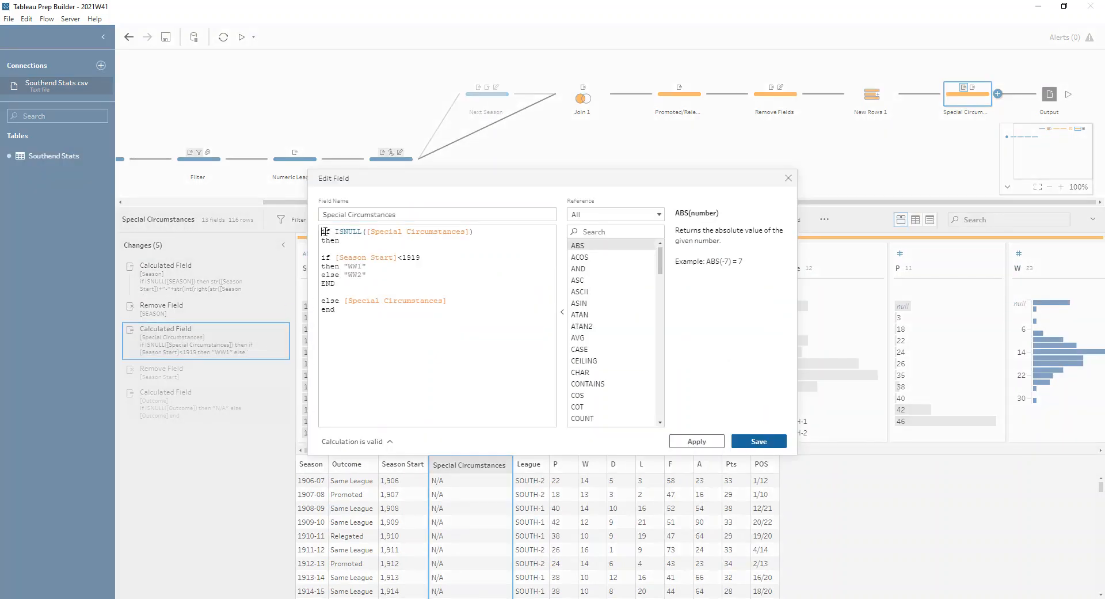
{"action": "left_click", "coordinate": [458, 237]}
{"action": "double_click", "coordinate": [404, 257]}
{"action": "left_click", "coordinate": [422, 257]}
{"action": "left_click", "coordinate": [369, 265]}
{"action": "left_click", "coordinate": [788, 178]}
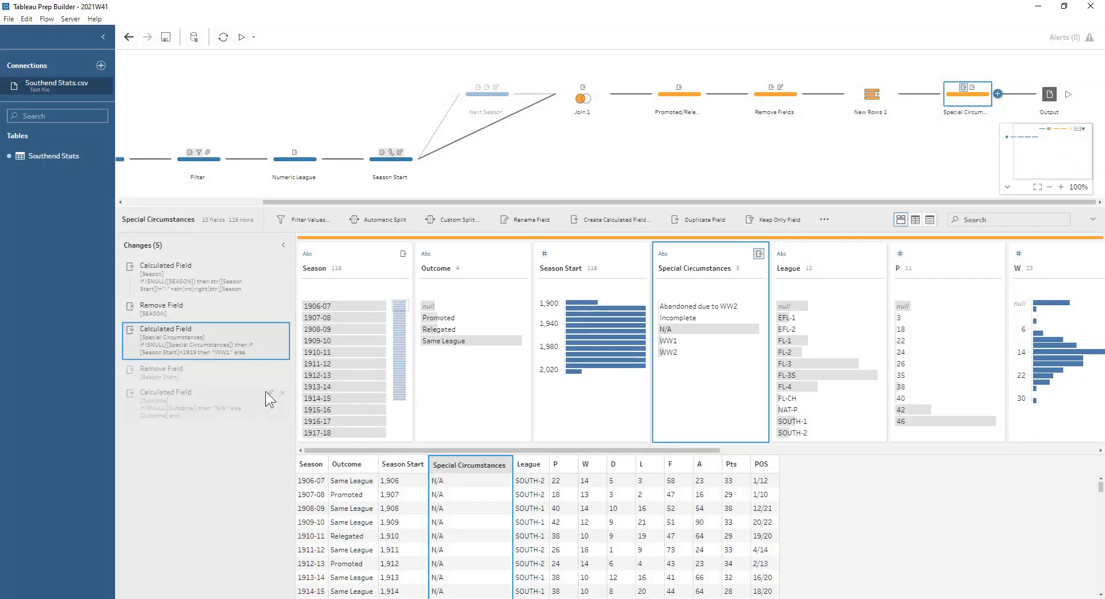
View the calculated field change that replaces null Outcome values with "N/A".
{"action": "left_click", "coordinate": [220, 404]}
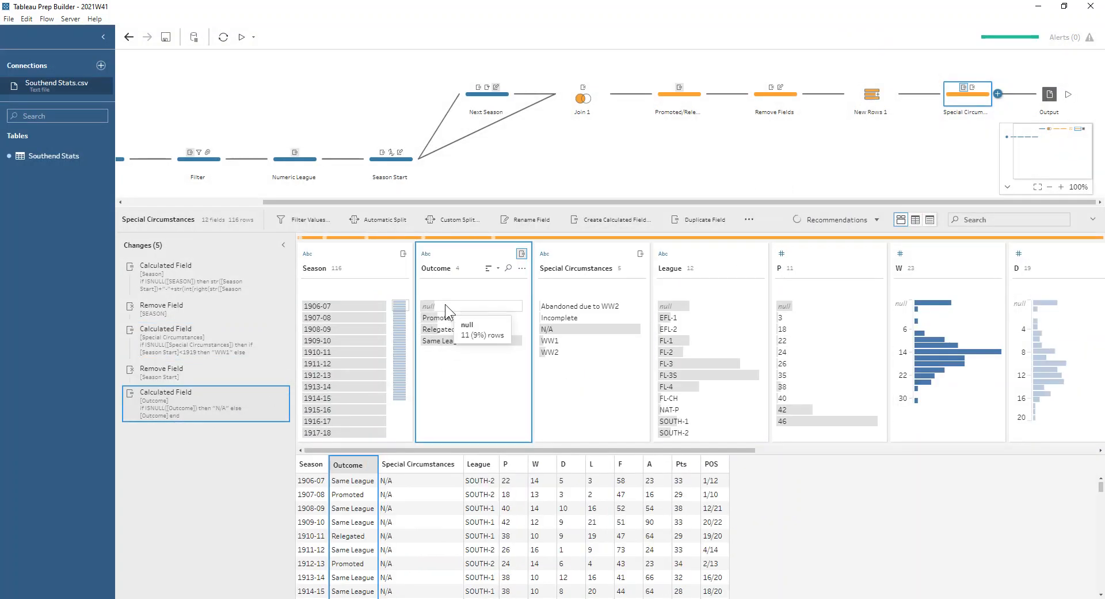